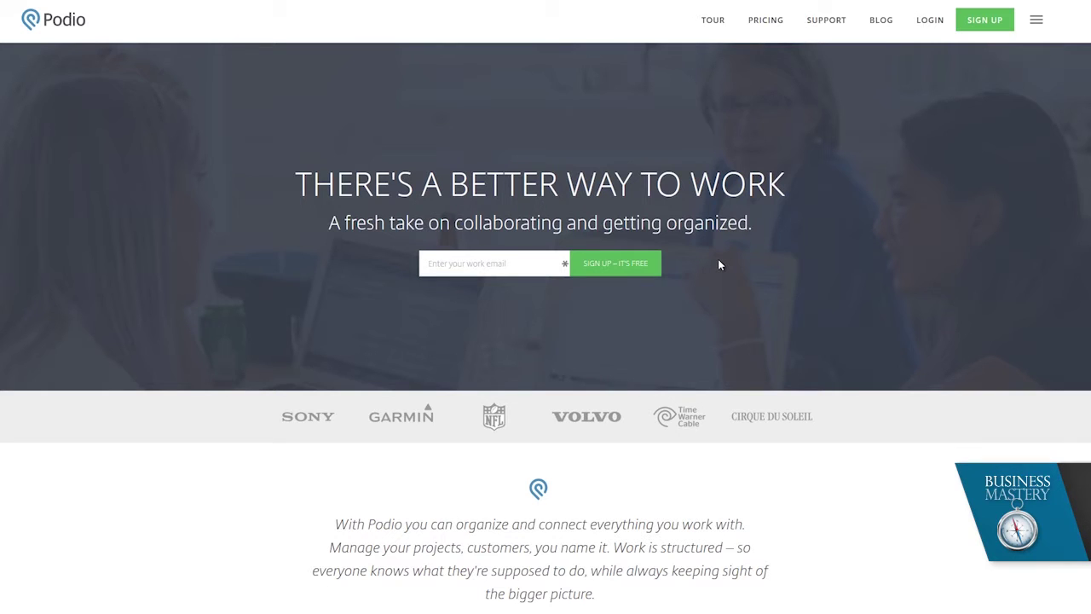
# Step: Scroll down the Podio homepage and back up
pyautogui.scroll(-3, 874, 306)
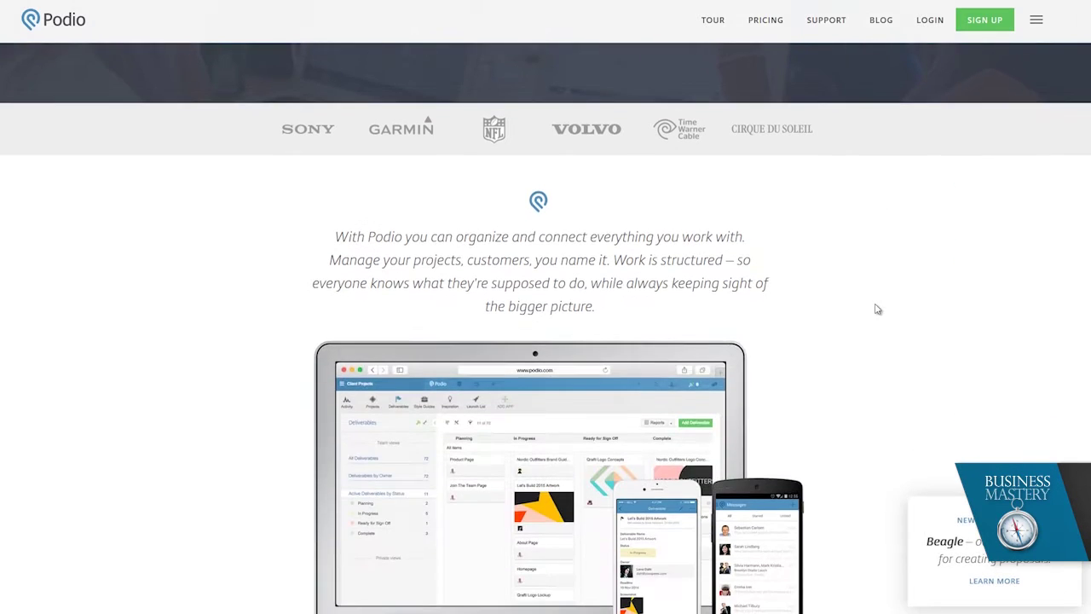
pyautogui.scroll(-2, 877, 309)
pyautogui.scroll(-1, 876, 309)
pyautogui.scroll(-3, 873, 310)
pyautogui.scroll(-2, 871, 311)
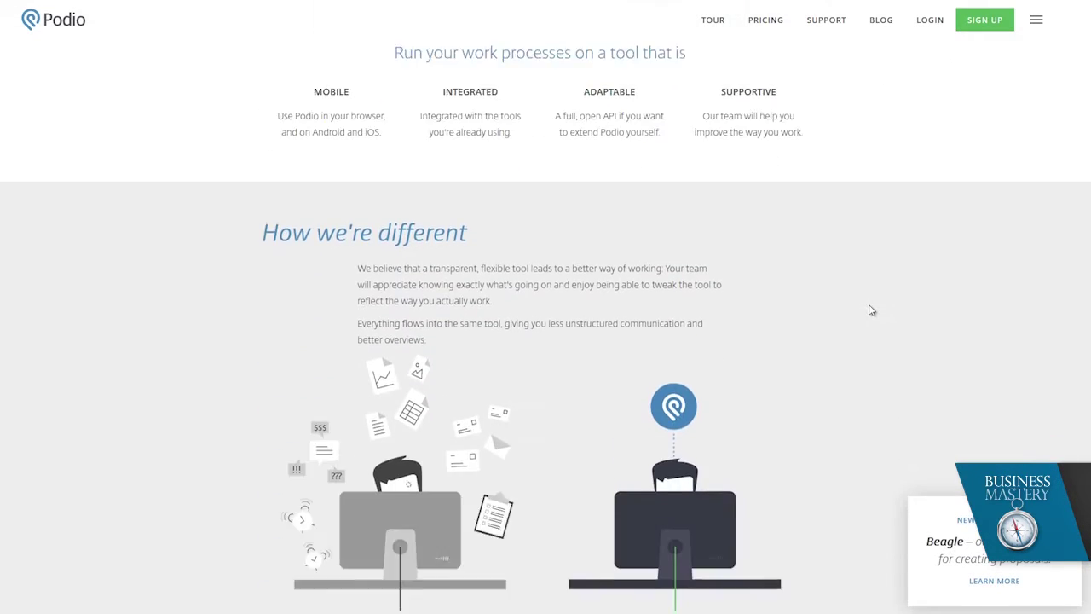
pyautogui.scroll(6, 869, 310)
pyautogui.scroll(5, 861, 273)
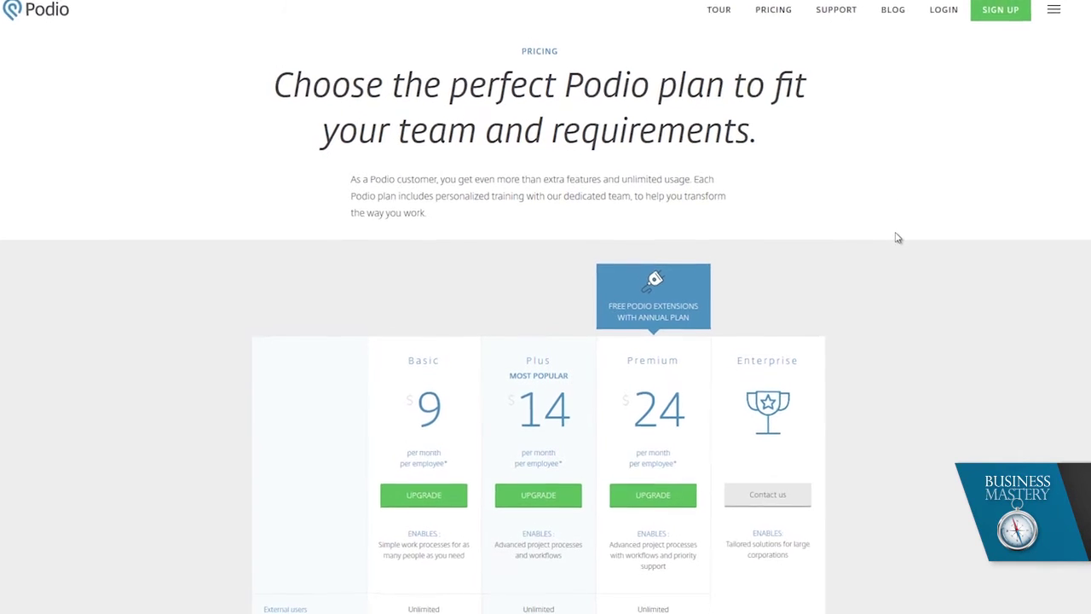
# Step: Scroll the Basic, Plus, Premium and Enterprise plan table down to the free trial and start signing up
pyautogui.scroll(-3, 904, 226)
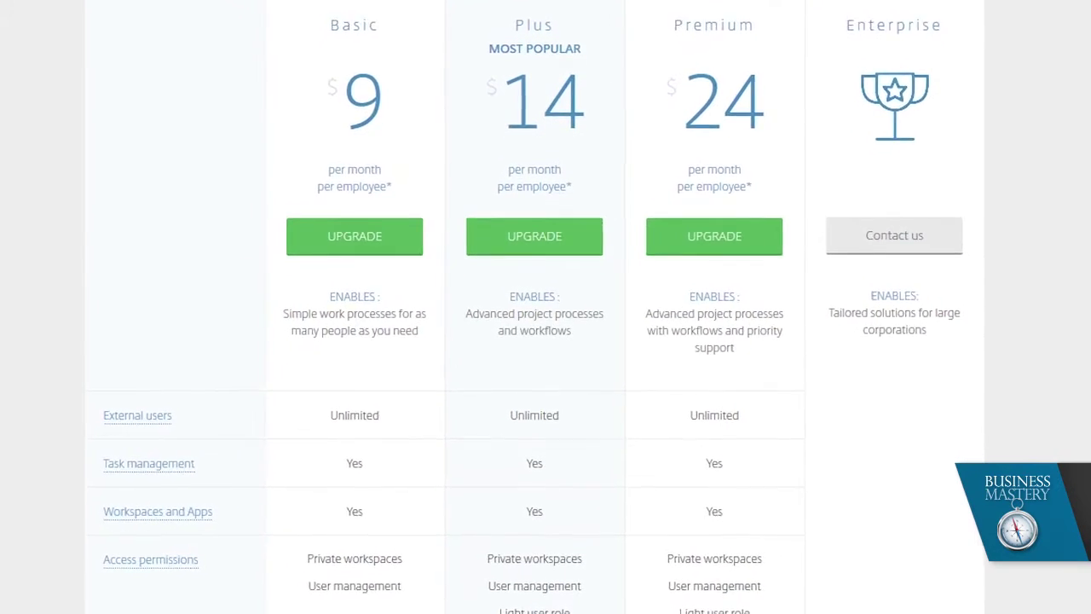
pyautogui.scroll(-5, 546, 307)
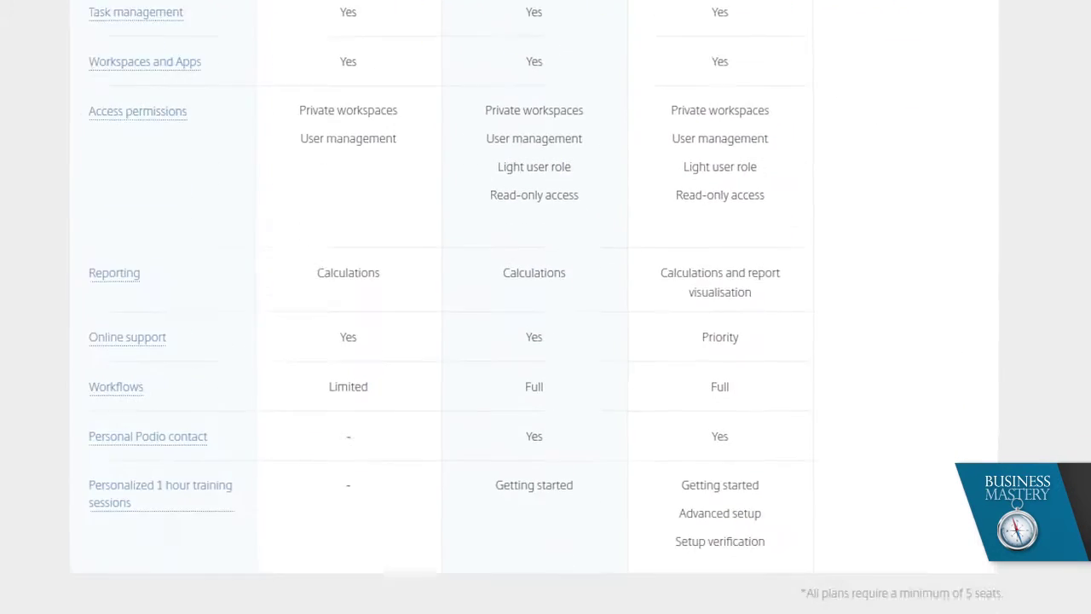
pyautogui.scroll(-2, 545, 306)
pyautogui.scroll(-4, 545, 307)
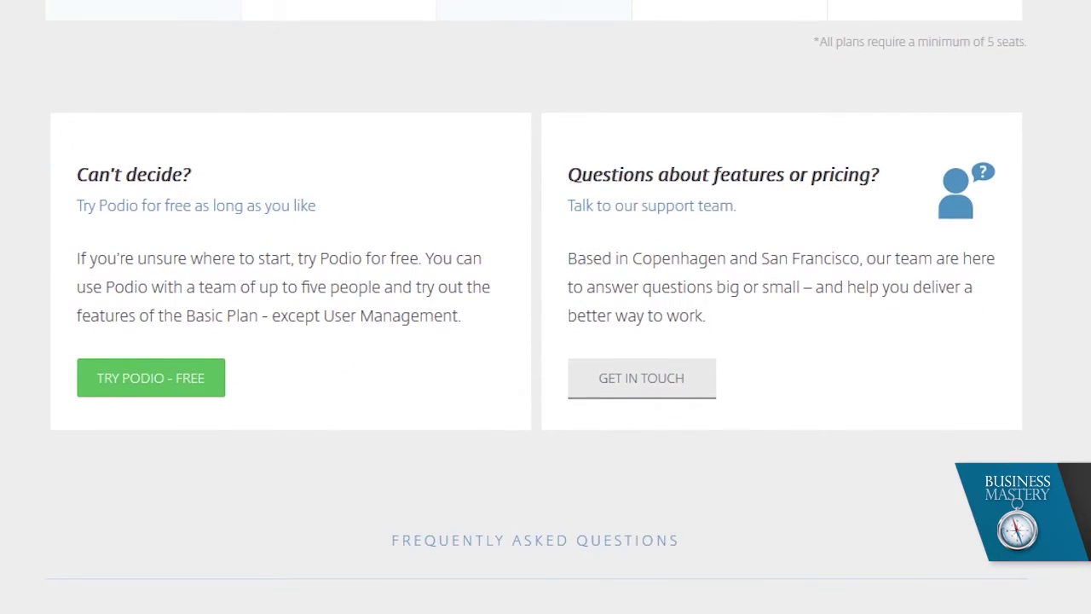
pyautogui.click(161, 395)
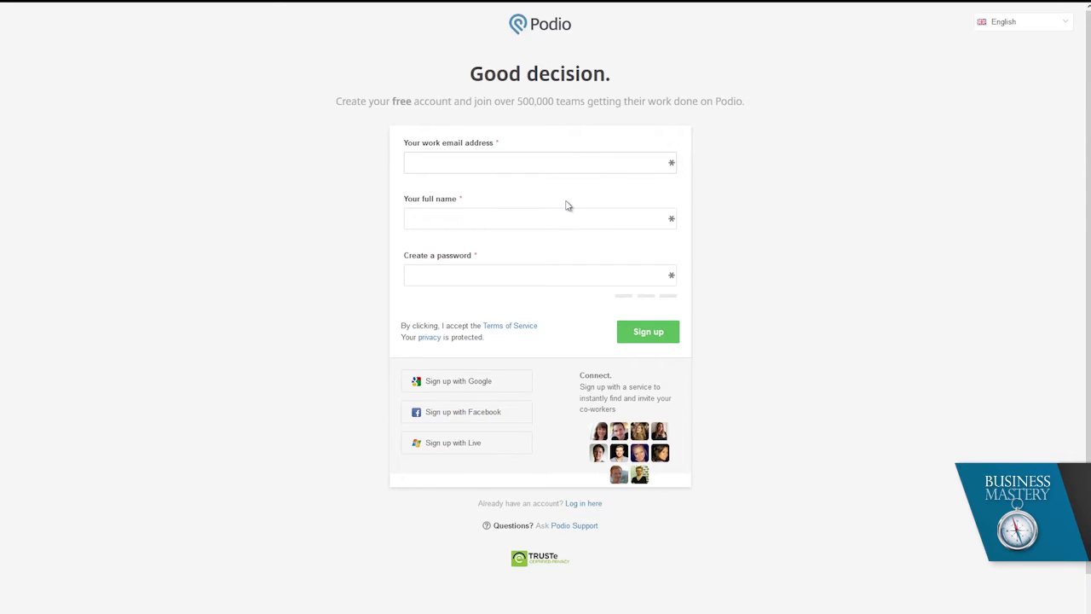
# Step: Enter and correct the work email address, then dismiss the password-manager prompt
pyautogui.hotkey('ctrl', 'shift', 'Left')
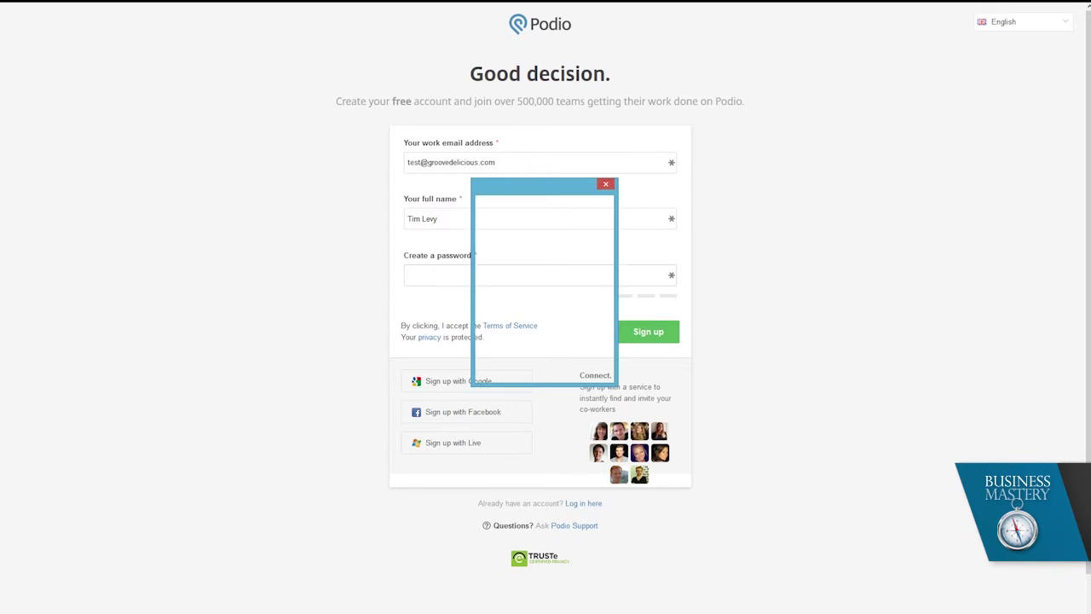
pyautogui.click(848, 7)
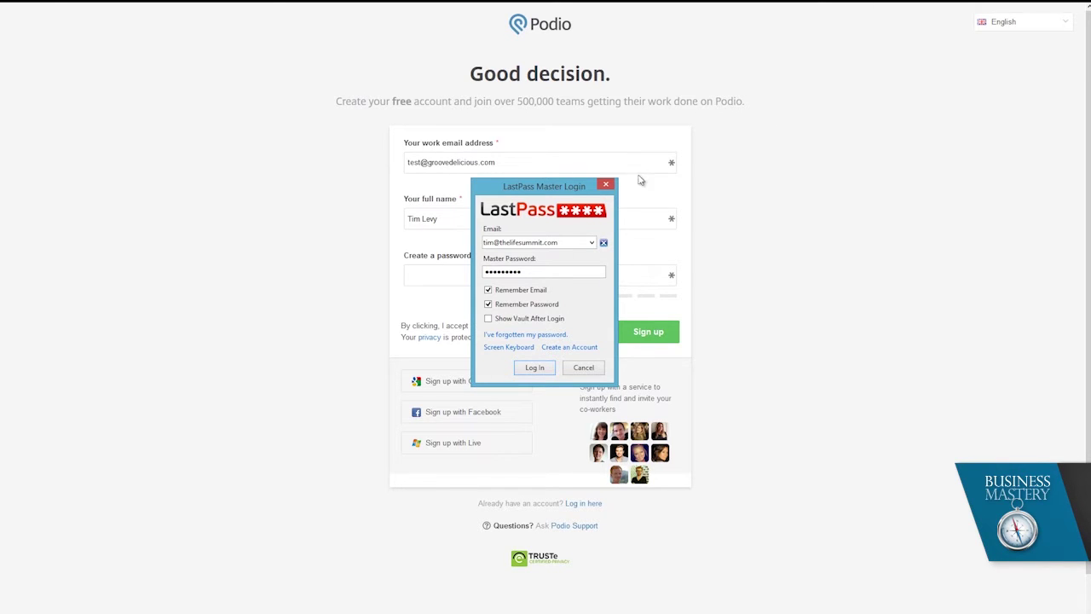
pyautogui.press('Return')
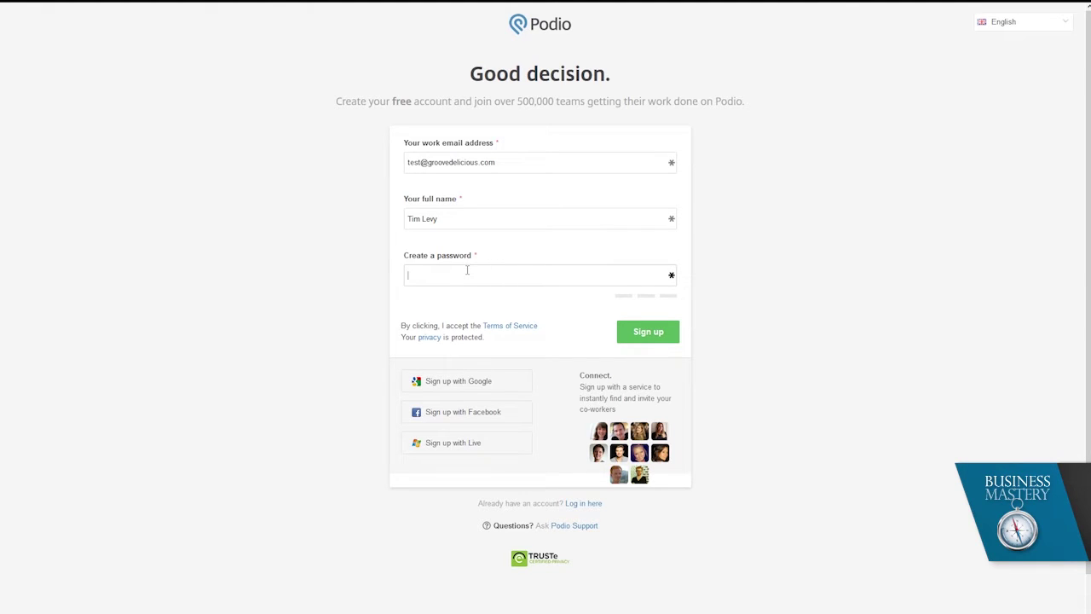
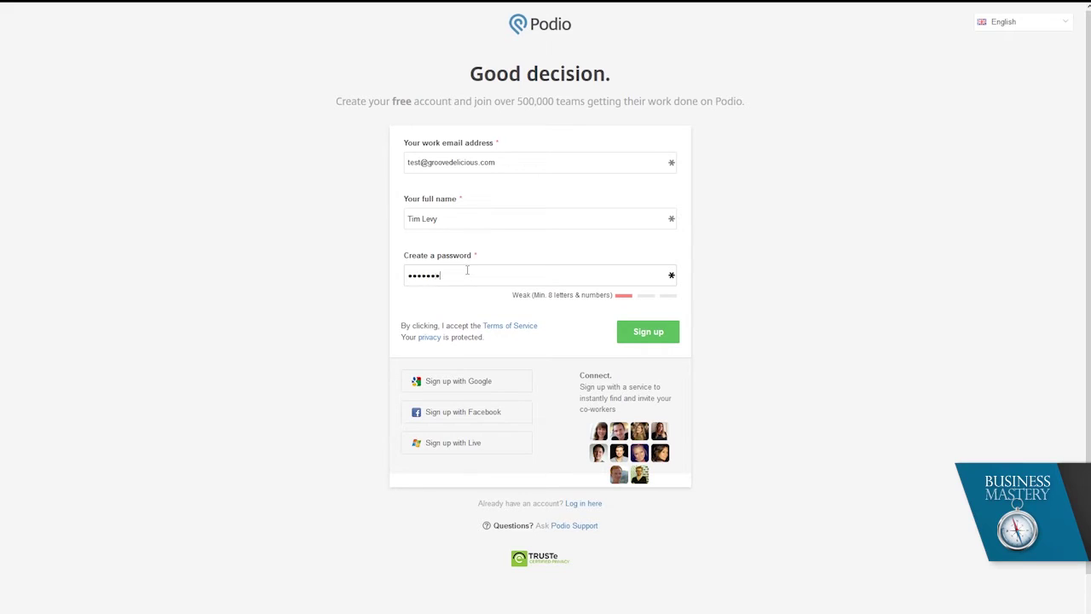
# Step: Replace the too-short password with an 8-character one and submit the sign-up form
pyautogui.hotkey('ctrl', 'a')
pyautogui.click(648, 343)
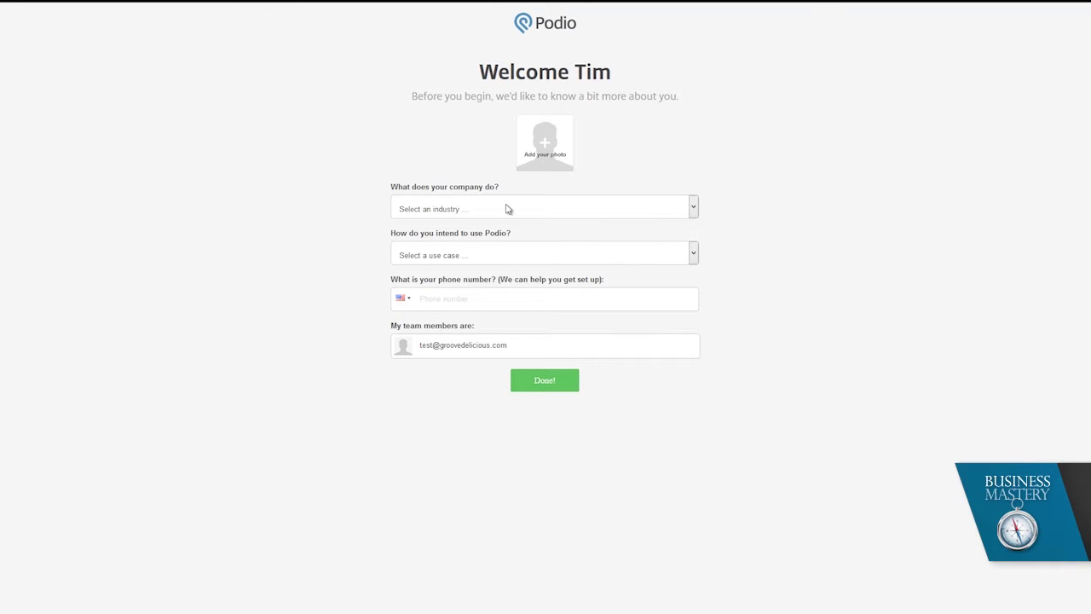
# Step: Choose Marketing & PR as industry and Task Management as use case, then submit
pyautogui.click(476, 210)
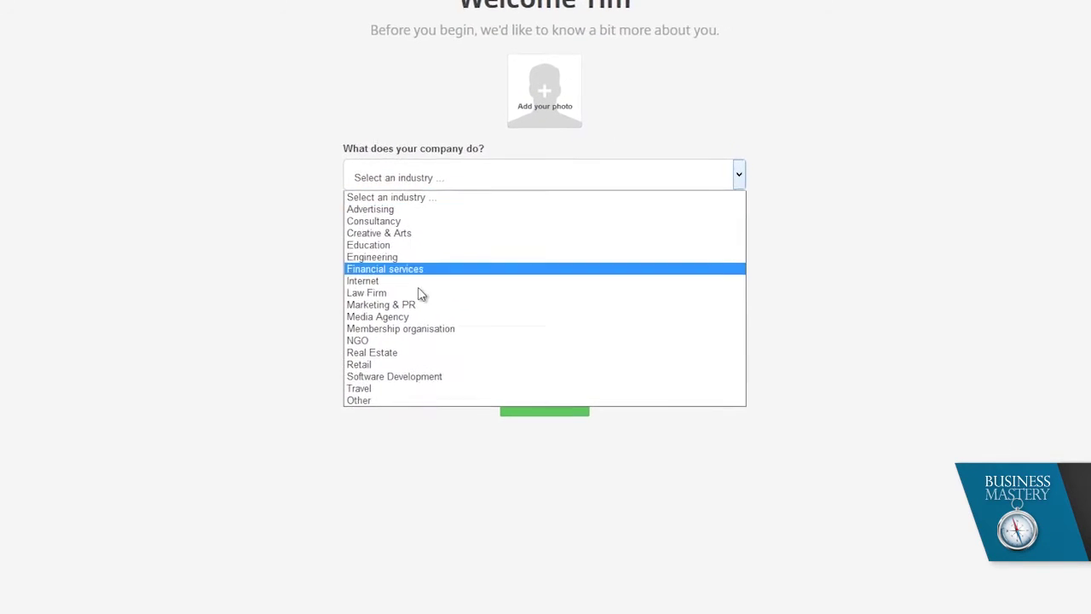
pyautogui.click(409, 305)
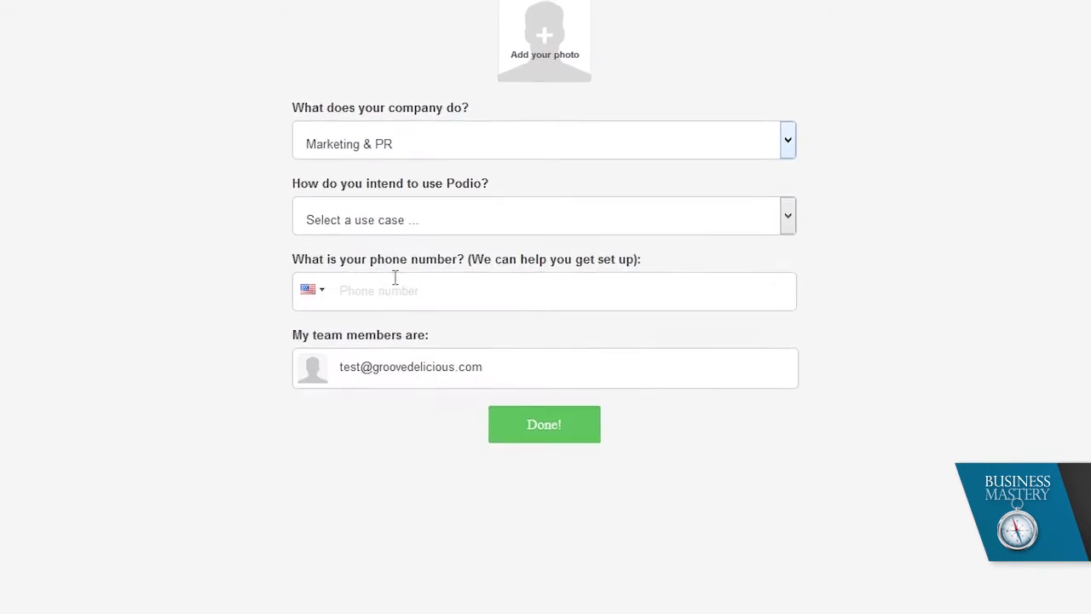
pyautogui.click(418, 215)
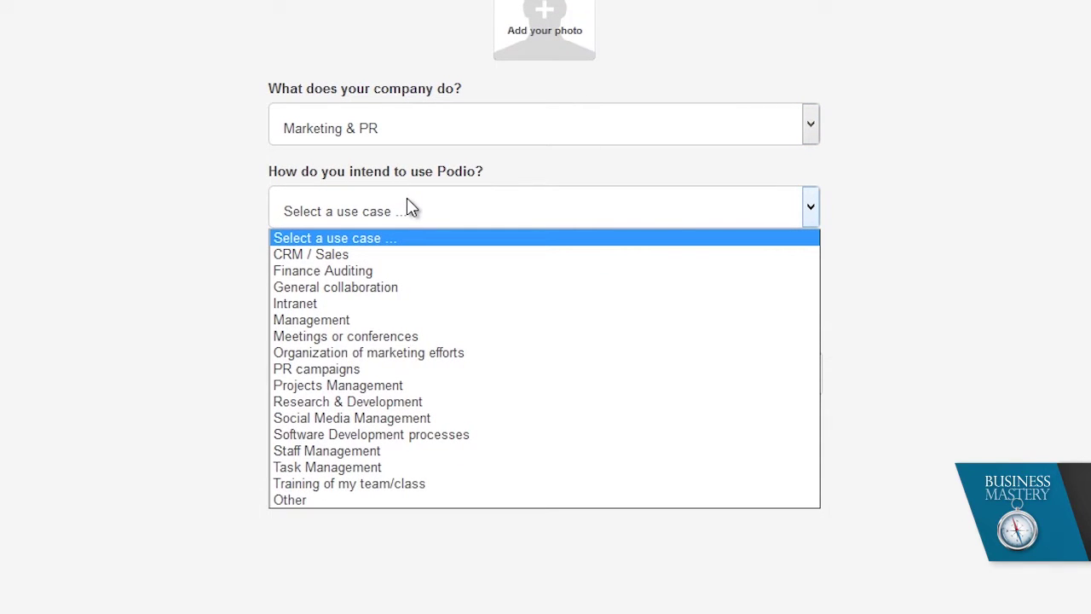
pyautogui.click(366, 467)
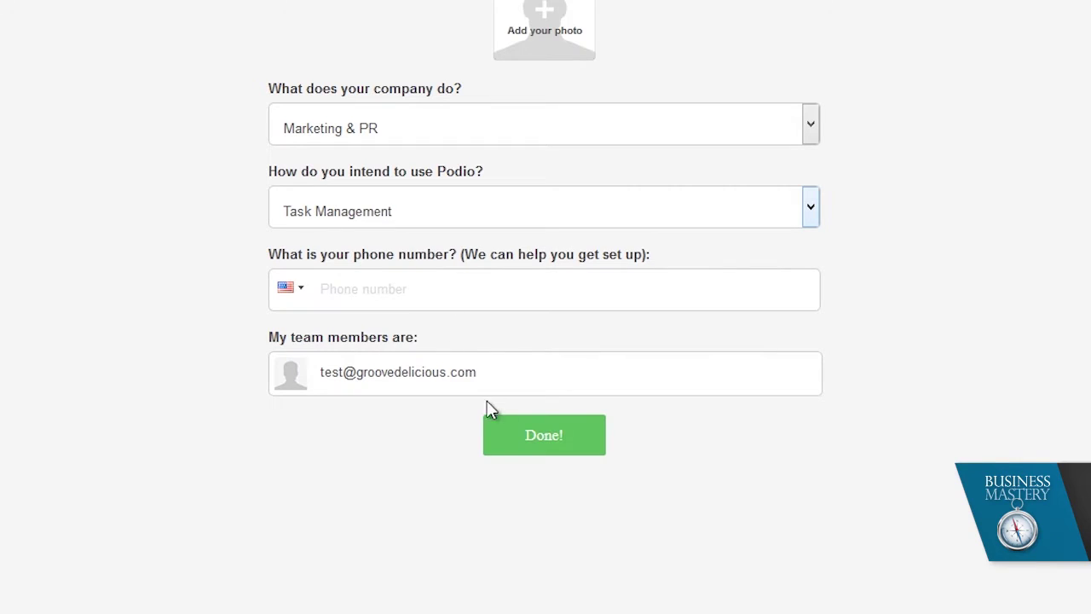
pyautogui.click(554, 438)
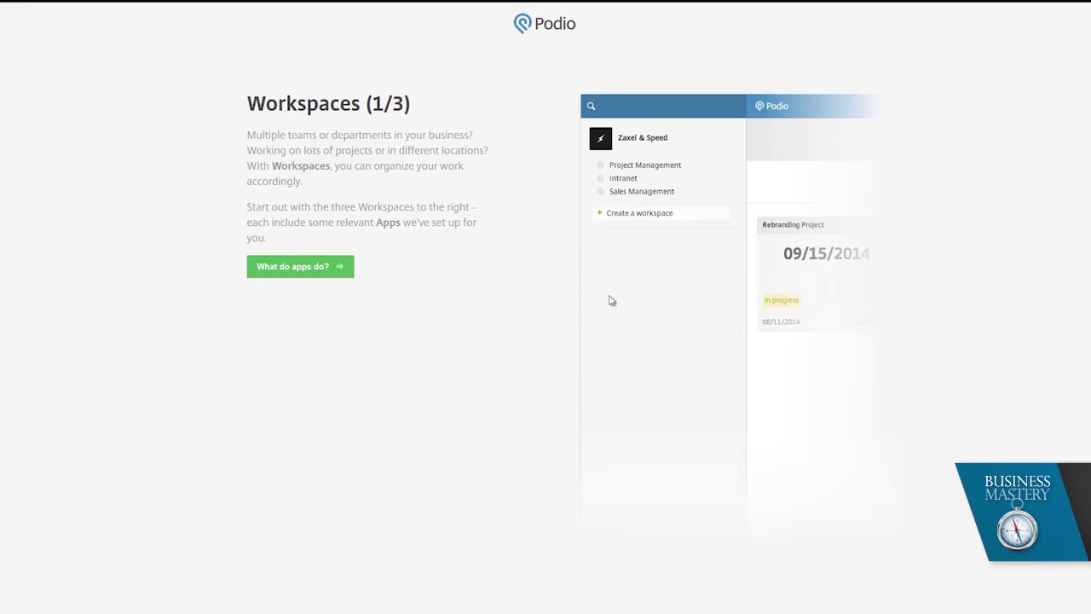
# Step: Finish the apps tour, dismiss the getting-started guide and start a new task on Projects
pyautogui.click(317, 273)
pyautogui.click(305, 227)
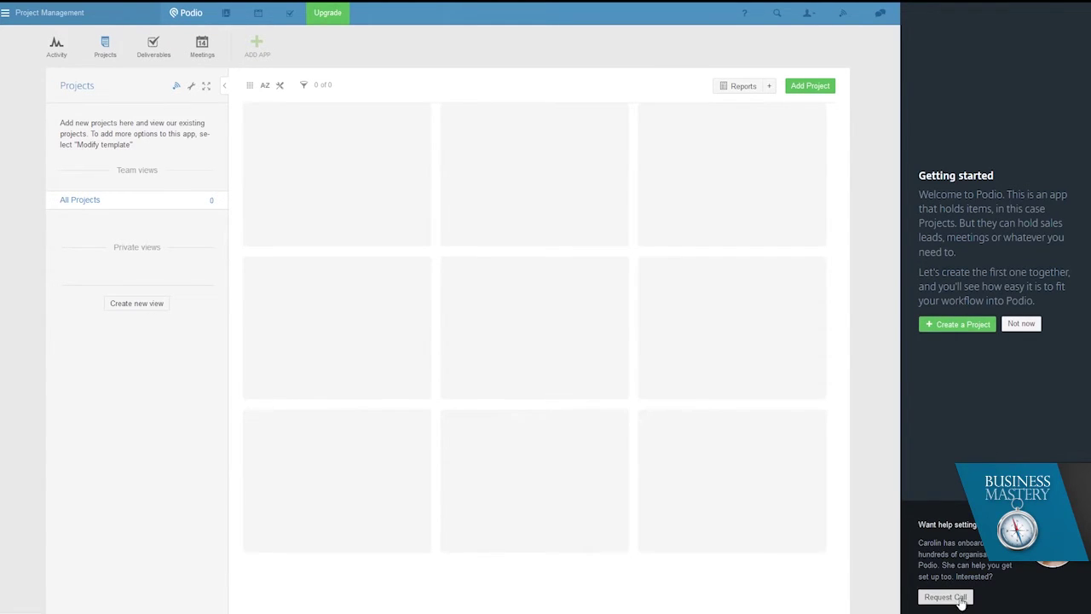
pyautogui.click(1026, 326)
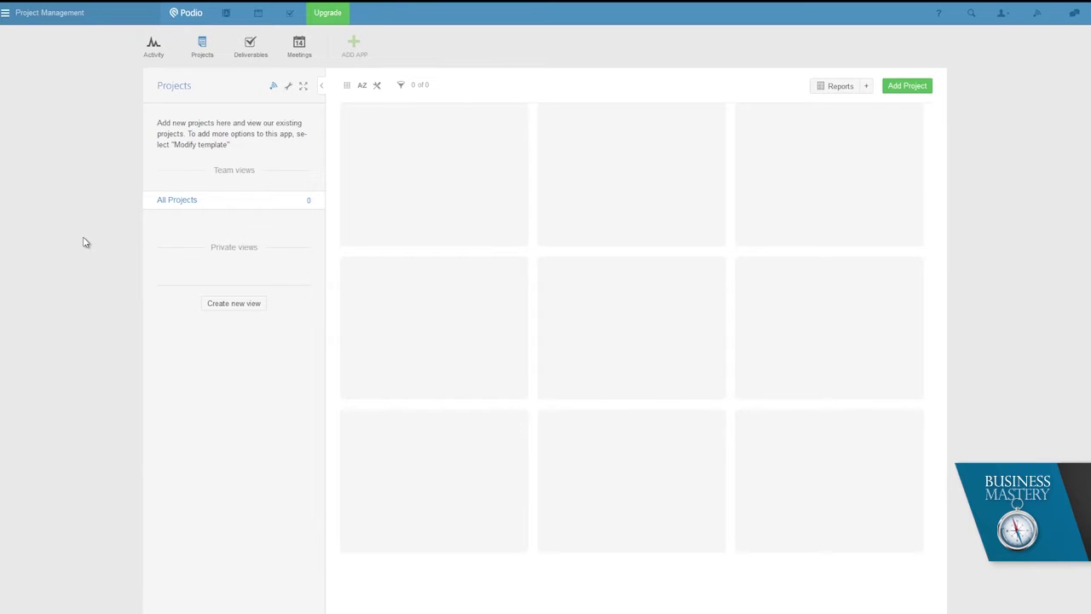
pyautogui.press('t')
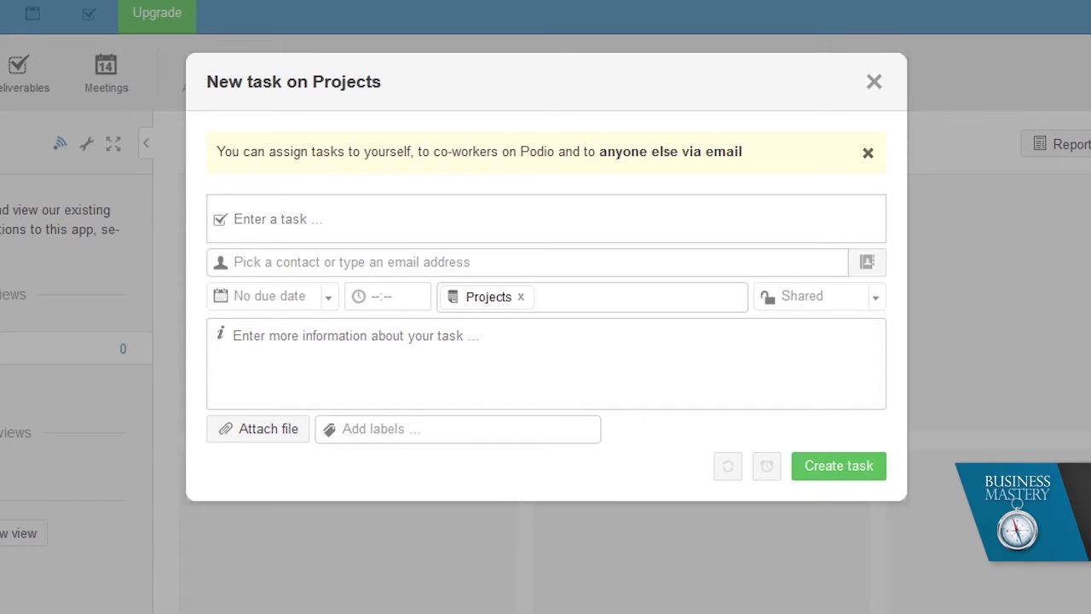
pyautogui.click(502, 263)
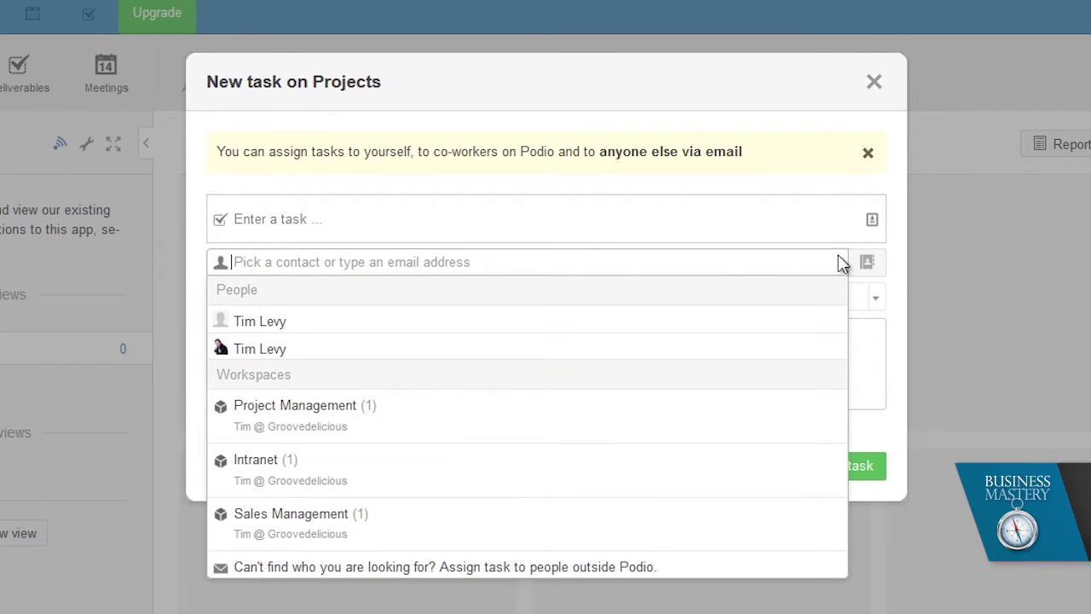
pyautogui.click(750, 88)
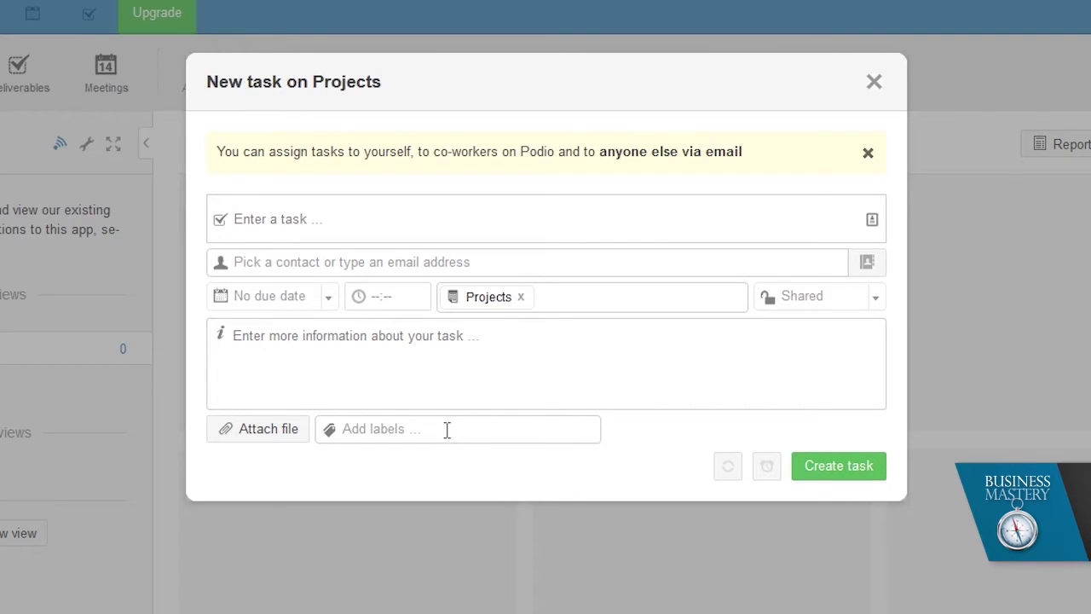
pyautogui.click(876, 82)
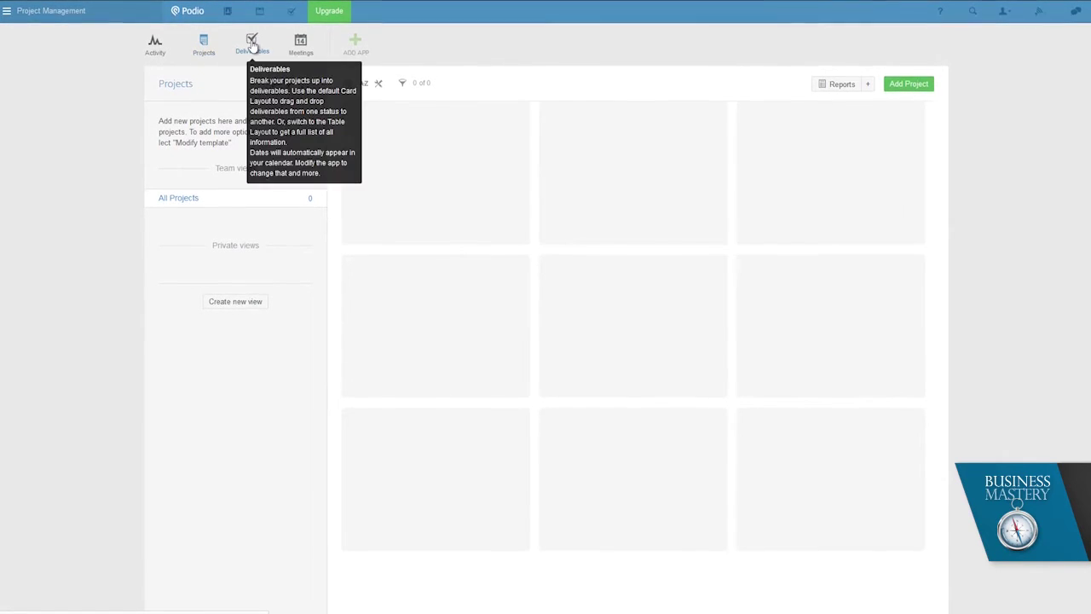
# Step: Browse the App Market's ready-made app templates, then return to the home activity stream
pyautogui.click(356, 43)
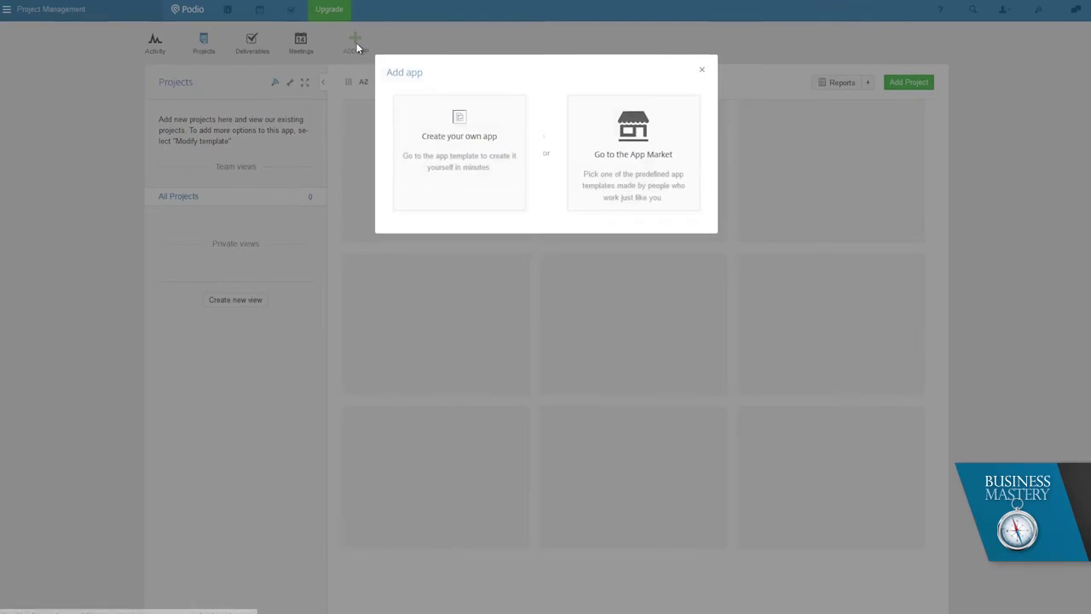
pyautogui.click(627, 124)
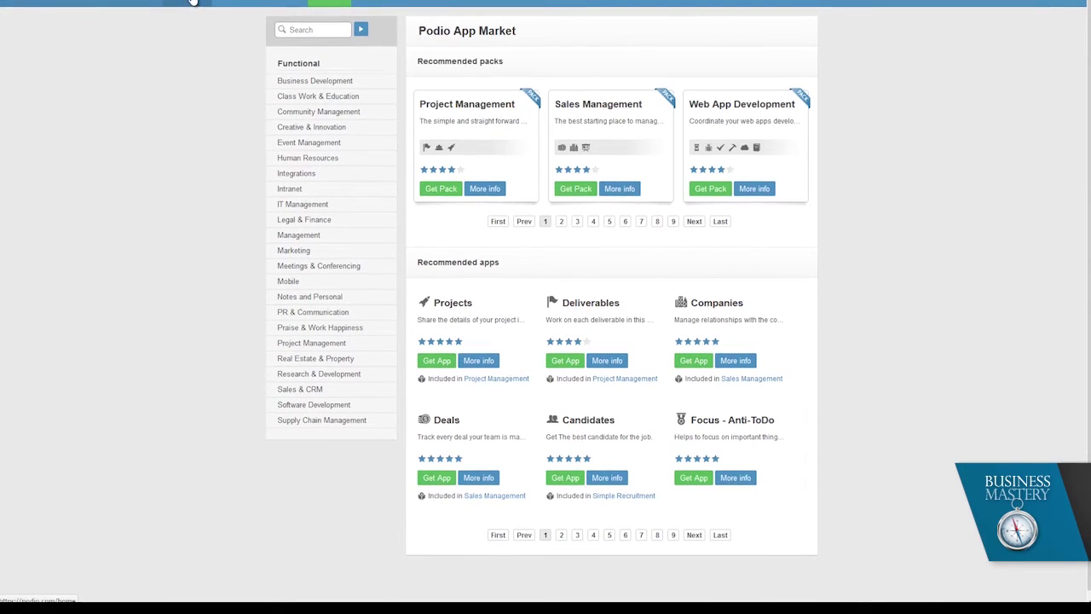
pyautogui.click(193, 1)
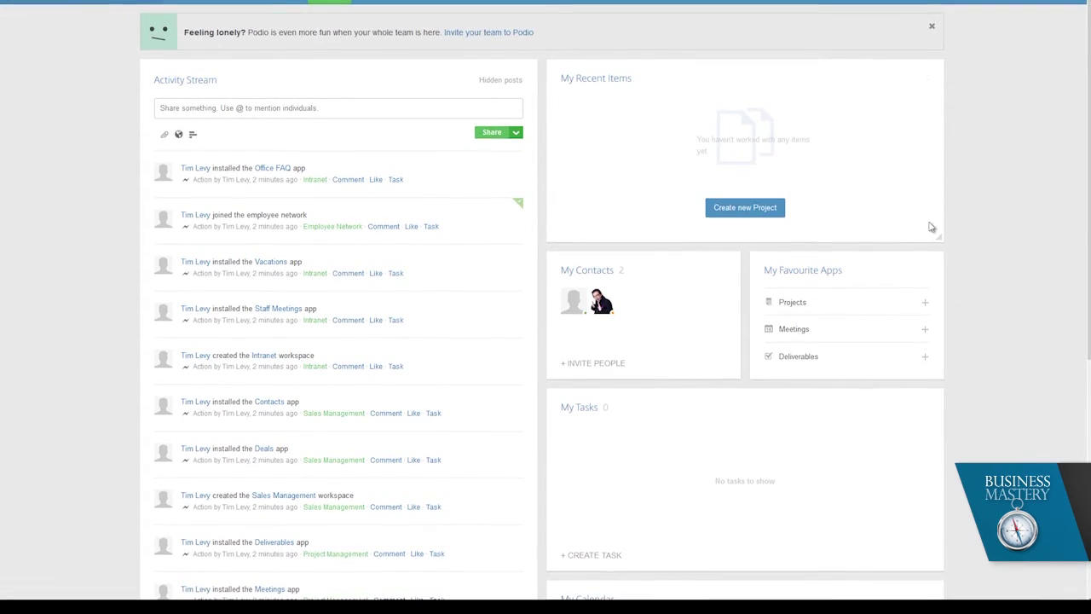
# Step: Stretch the My Recent Items panel taller and bring up the workspace list
pyautogui.moveTo(941, 240); pyautogui.dragTo(951, 368)
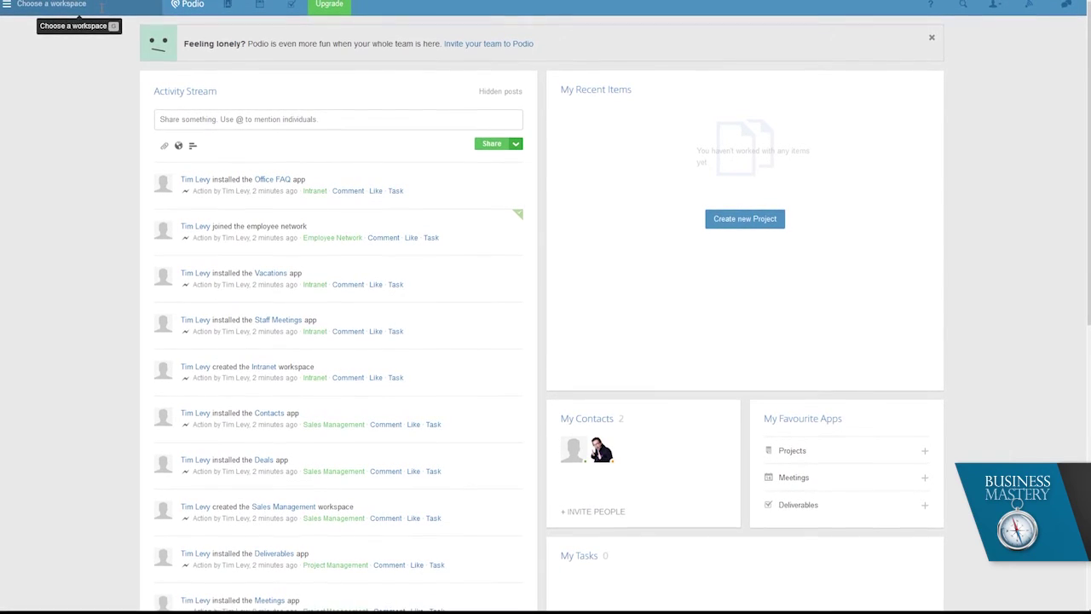
pyautogui.click(101, 7)
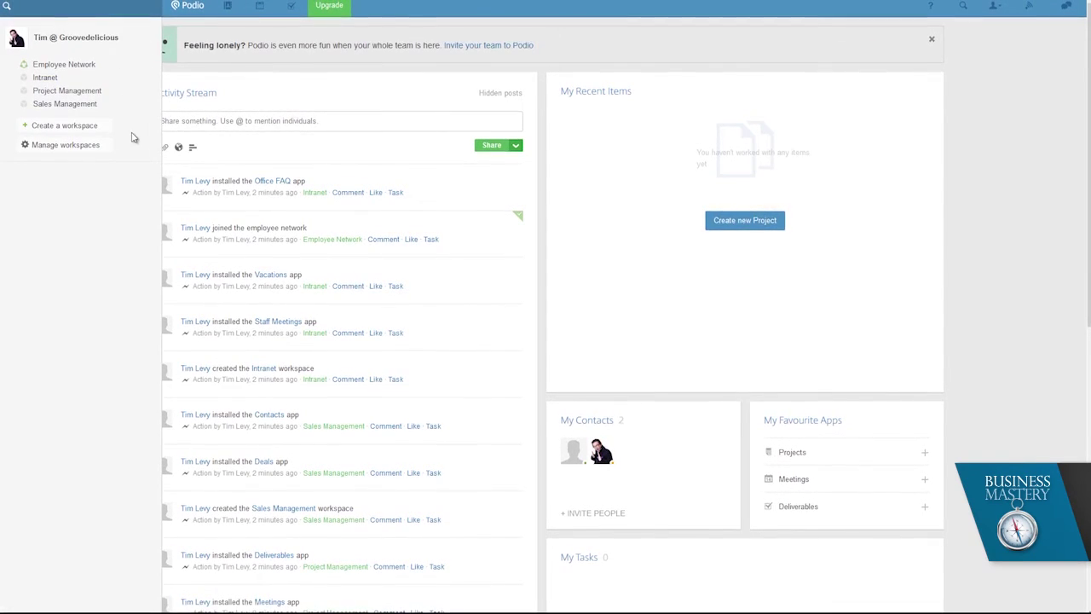
# Step: Create a workspace named My Projects with its access setting chosen
pyautogui.click(56, 127)
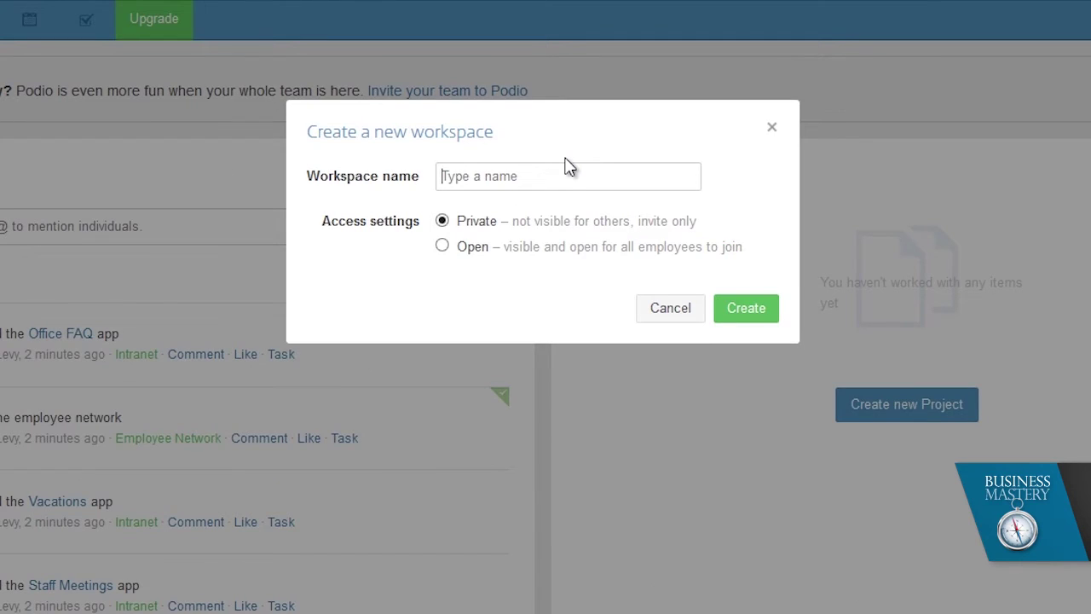
pyautogui.write('My Projects')
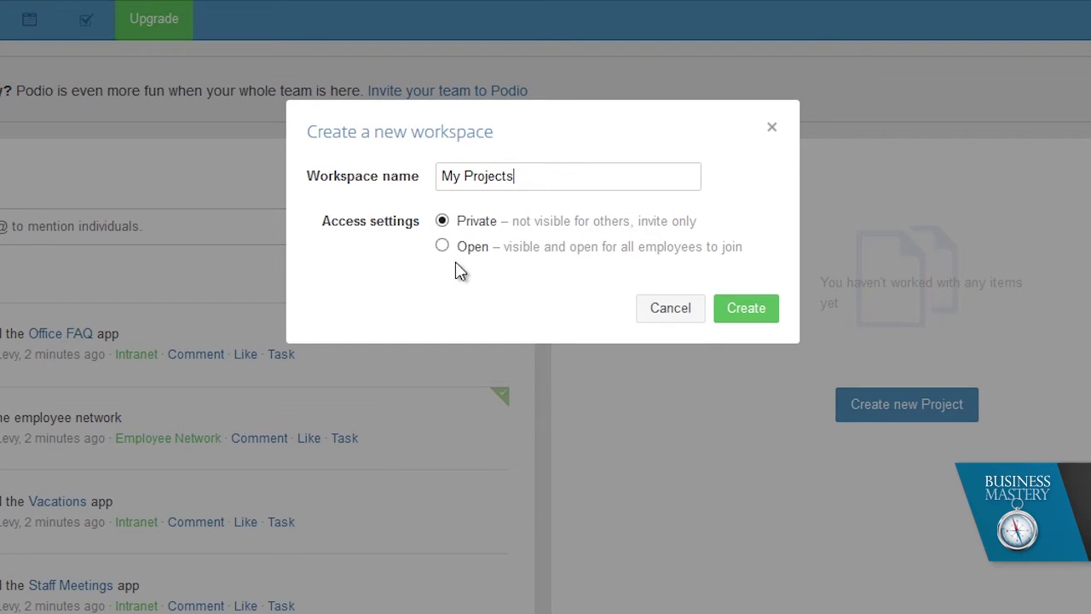
pyautogui.click(443, 246)
pyautogui.click(738, 349)
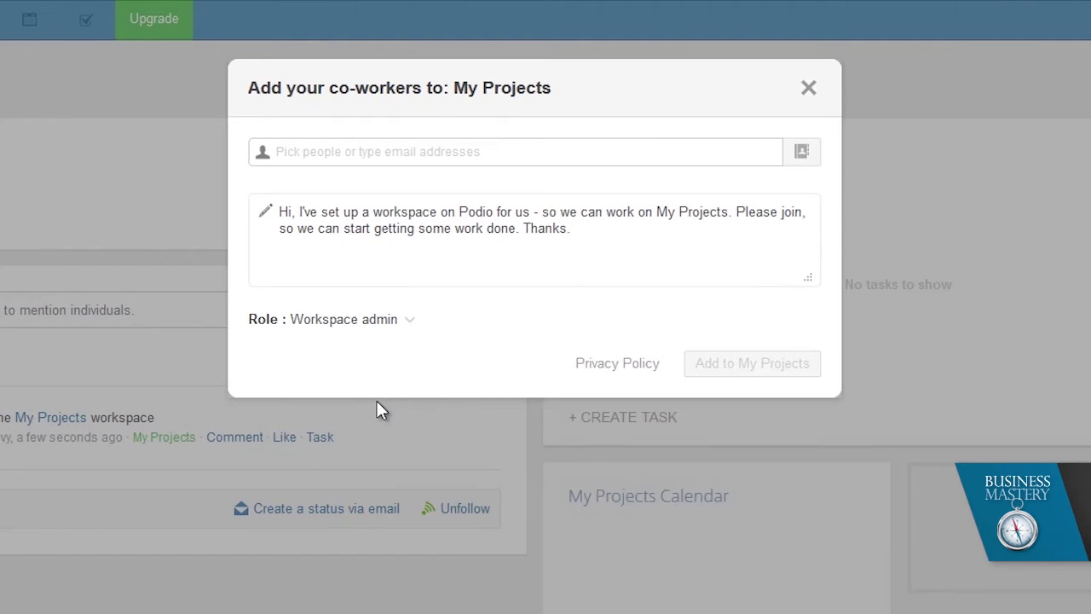
# Step: Invite yourself and a colleague's email address to My Projects
pyautogui.click(521, 150)
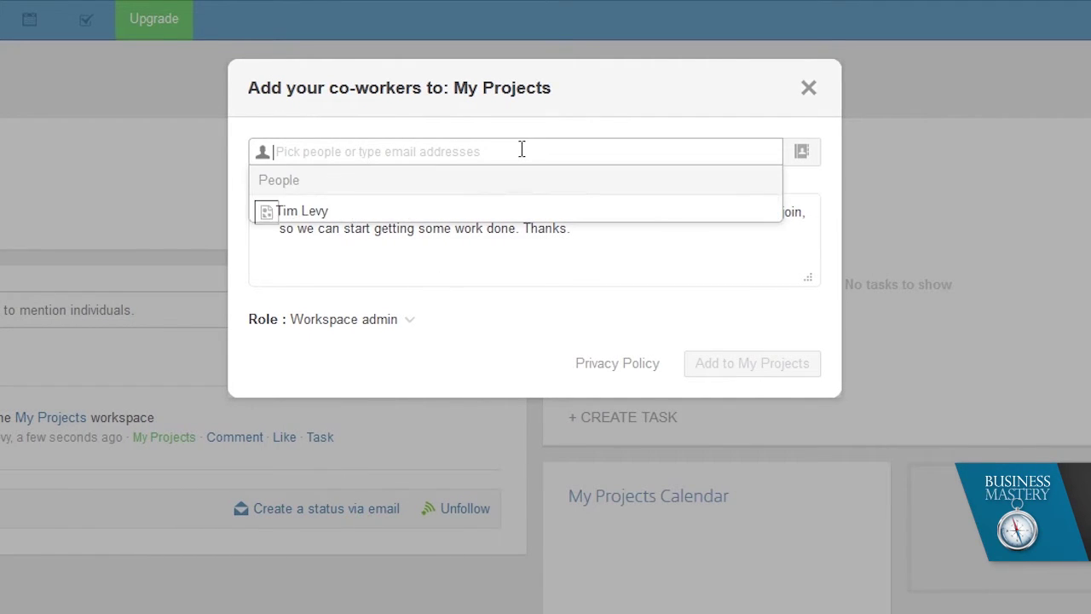
pyautogui.write('tim')
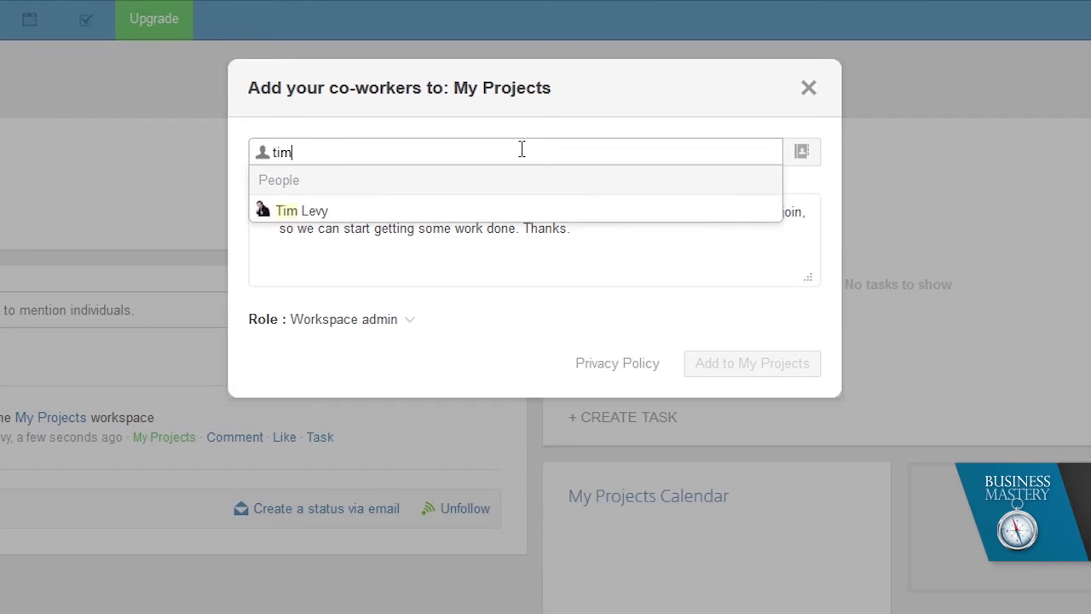
pyautogui.press('Return')
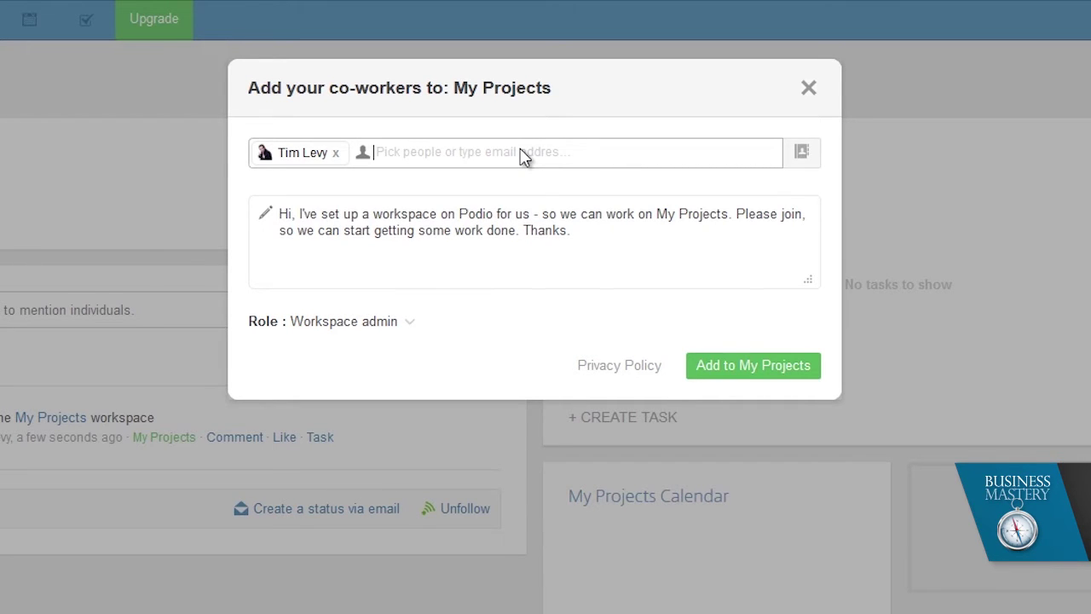
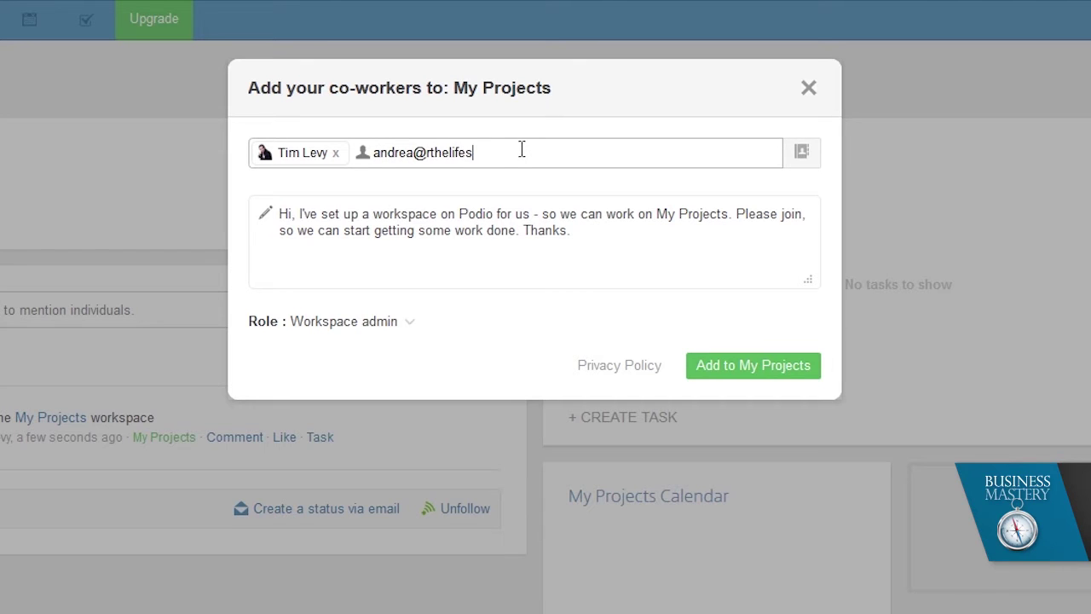
pyautogui.hotkey('ctrl', 'shift', 'Left')
pyautogui.press('Return')
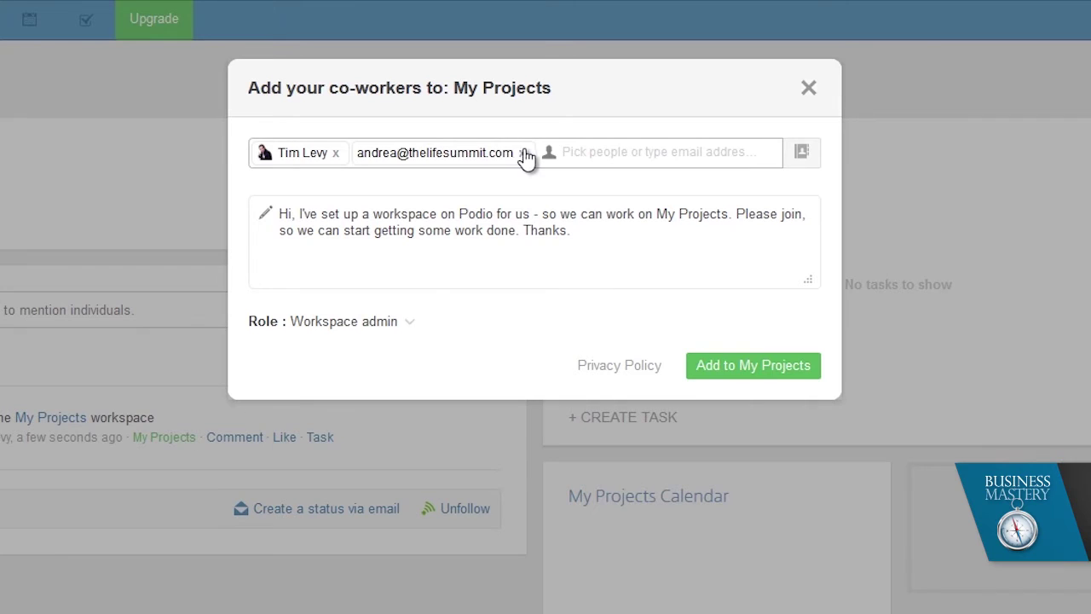
pyautogui.click(725, 366)
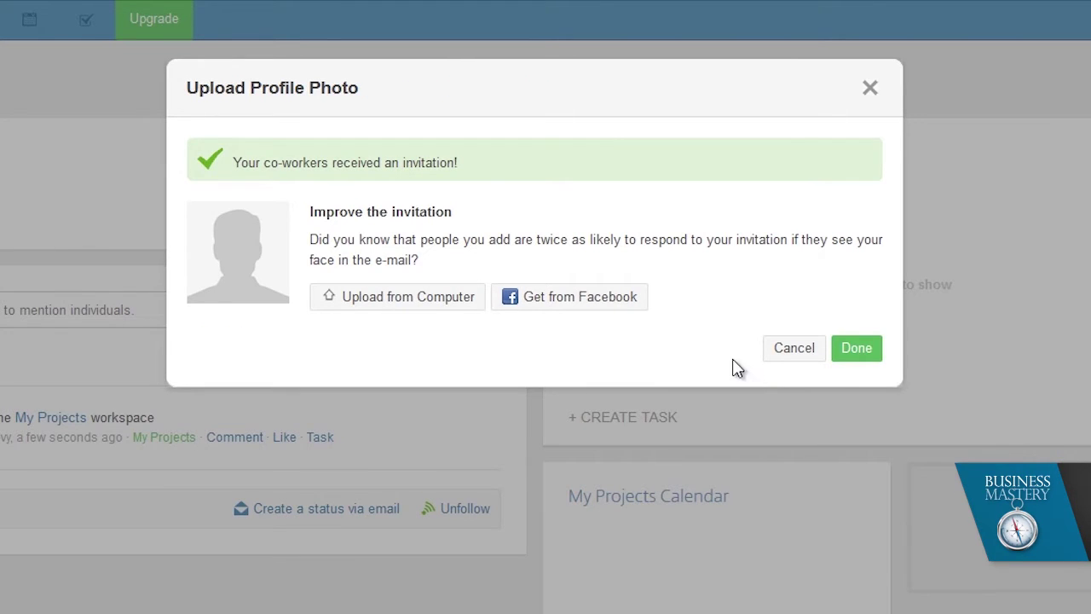
# Step: Dismiss the profile photo suggestion, return to My Projects and open the add-app options
pyautogui.click(858, 351)
pyautogui.click(875, 354)
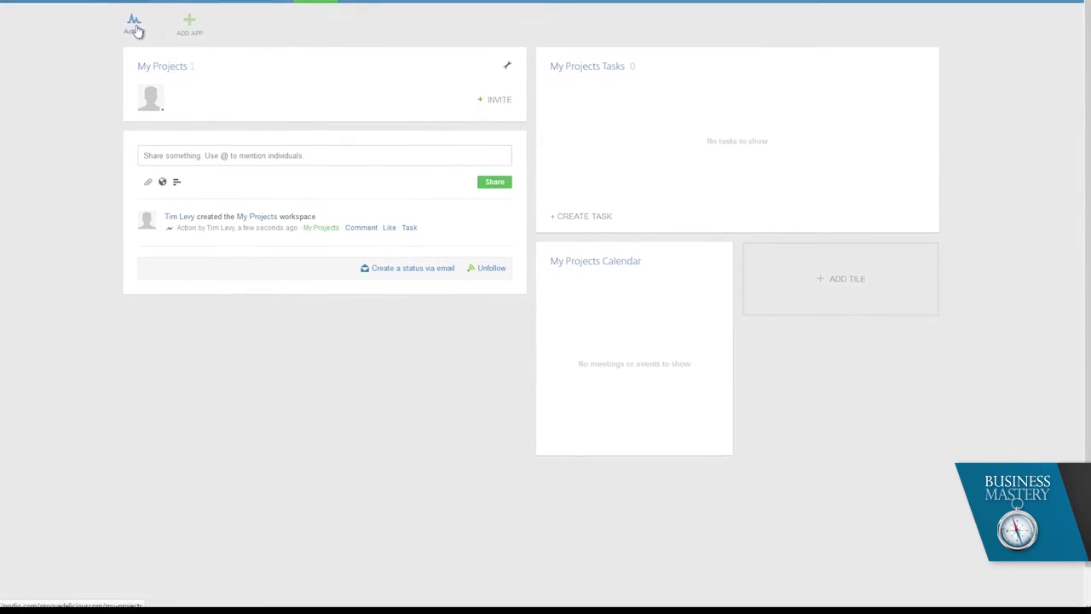
pyautogui.moveTo(628, 358)
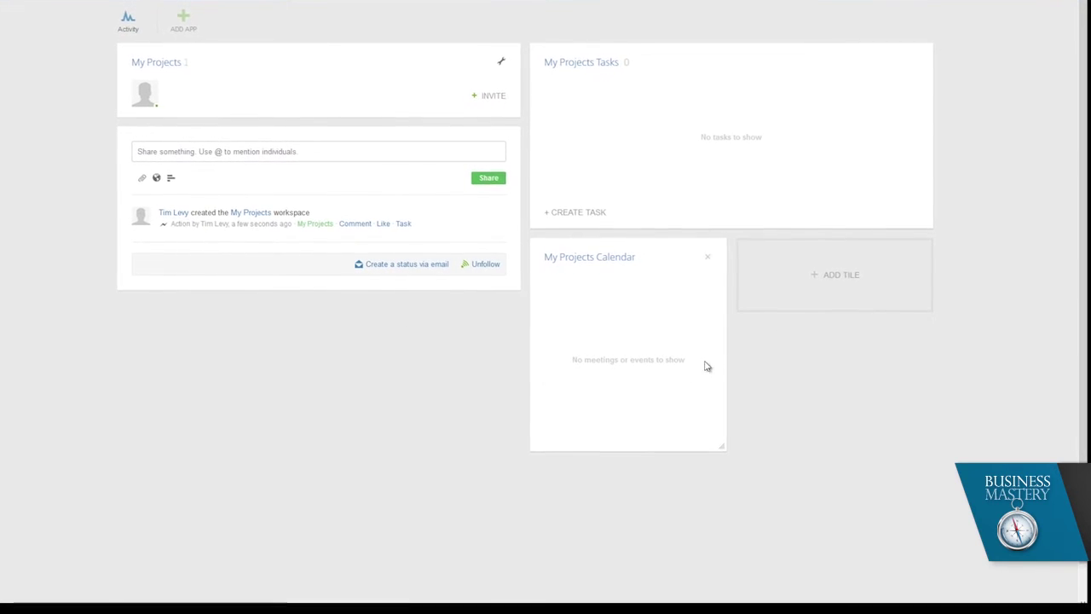
pyautogui.click(181, 18)
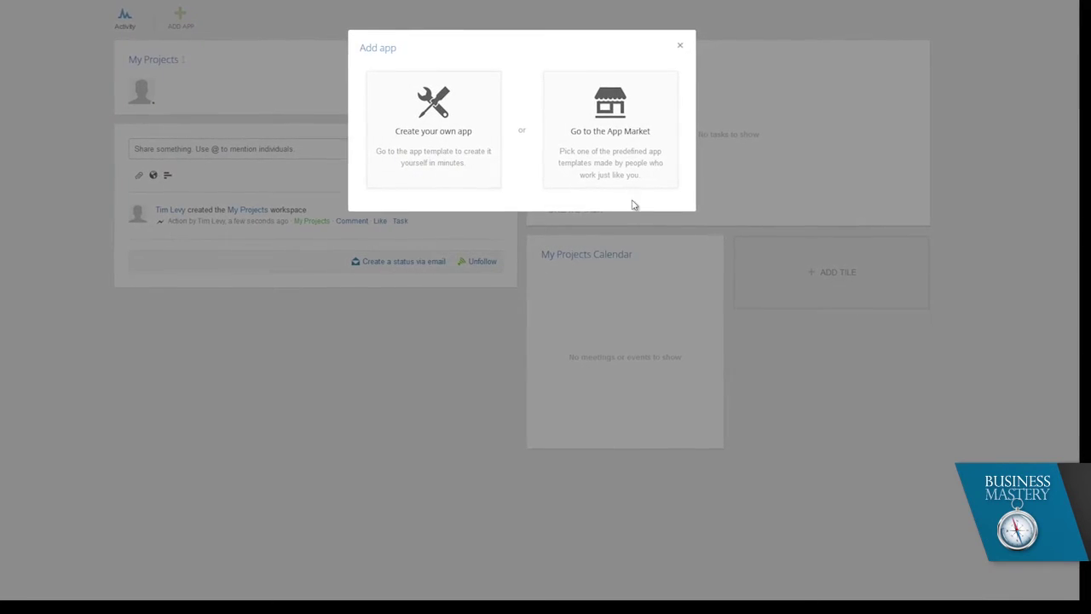
# Step: Install the Projects app from the App Market into My Projects
pyautogui.click(635, 119)
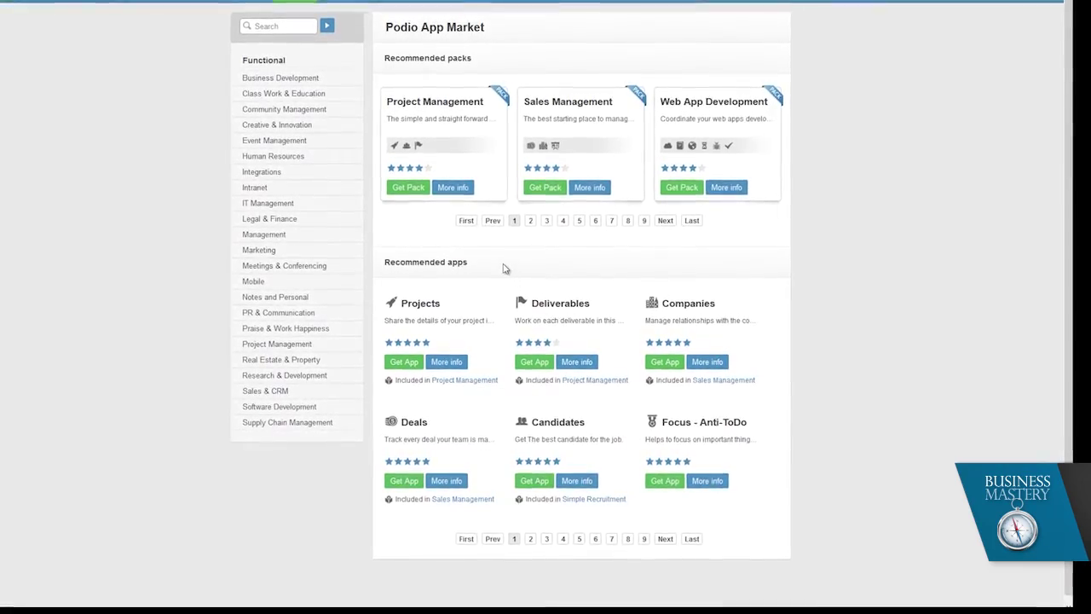
pyautogui.click(406, 367)
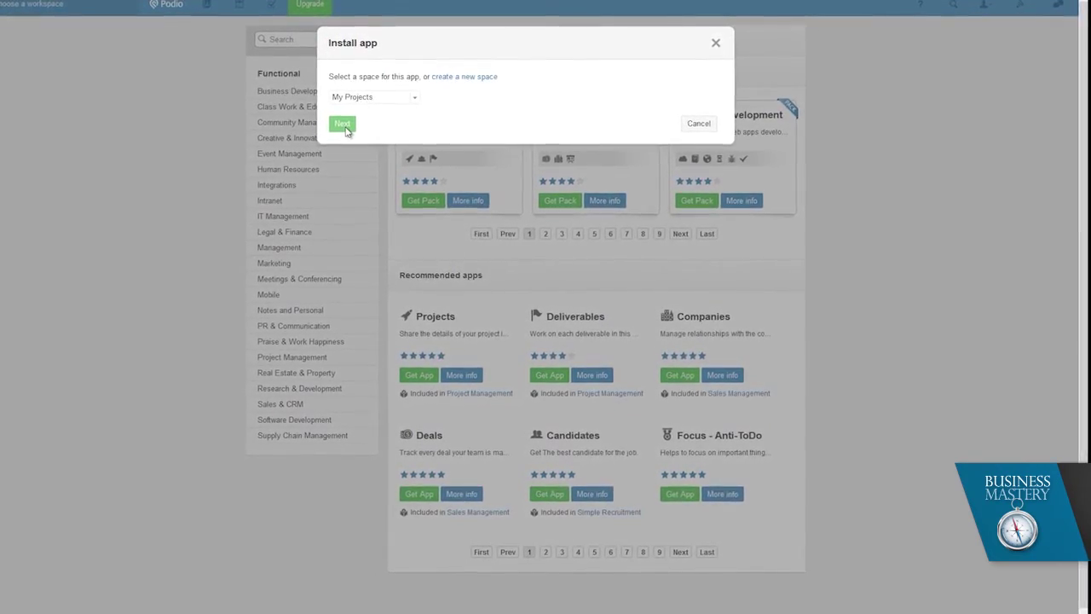
pyautogui.click(344, 126)
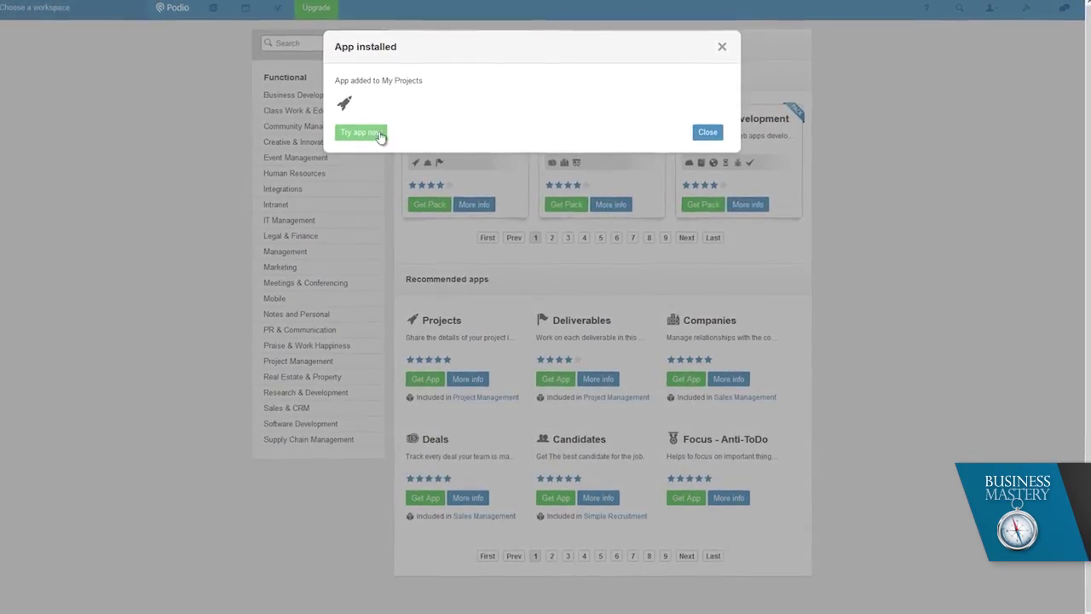
pyautogui.click(708, 132)
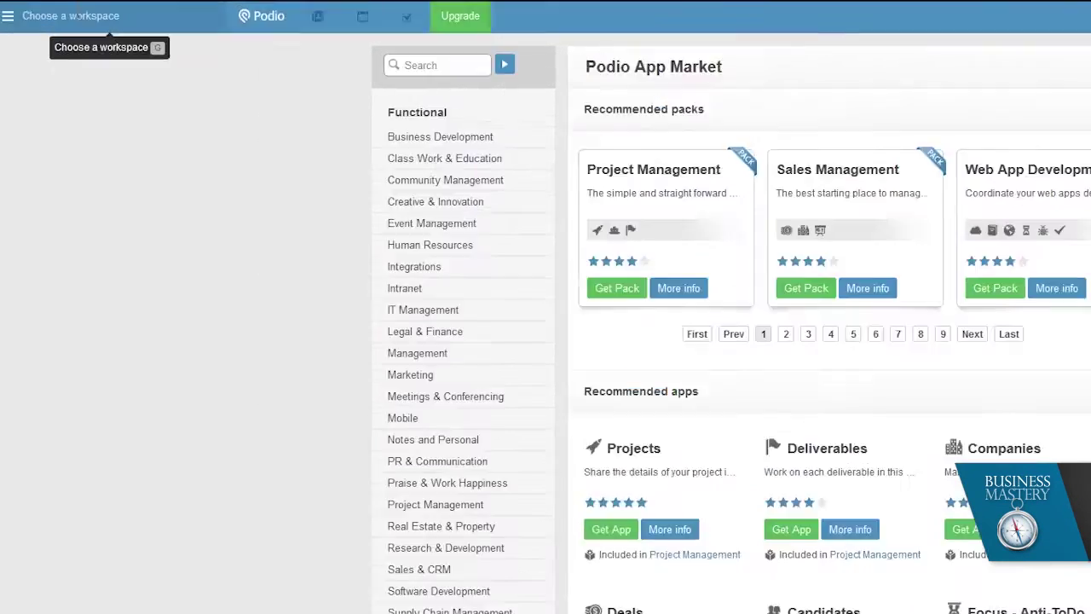
# Step: Switch to the My Projects workspace and open its Projects app
pyautogui.click(51, 11)
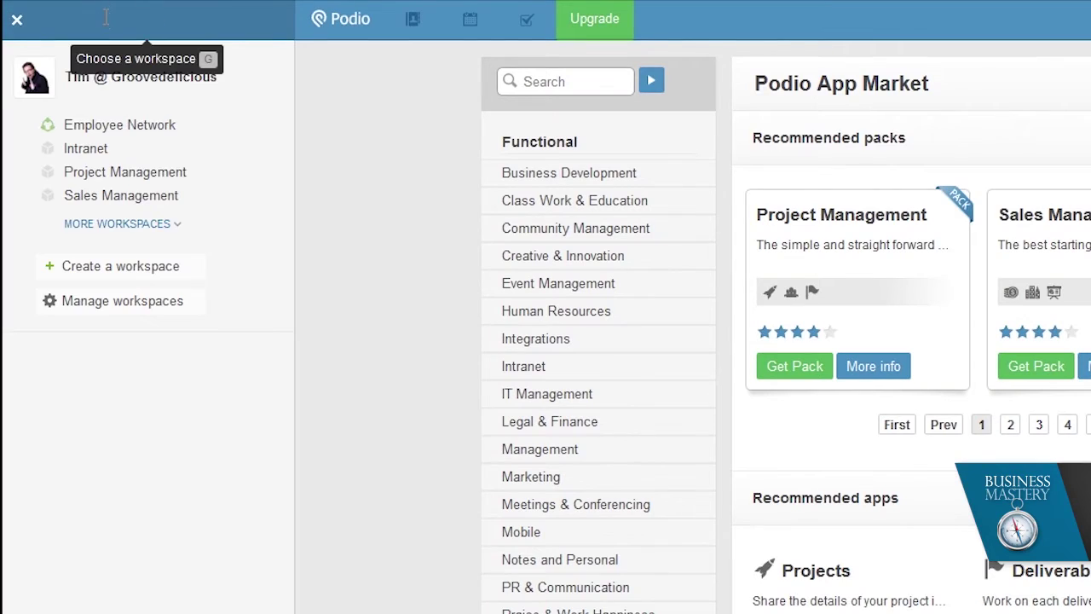
pyautogui.click(126, 223)
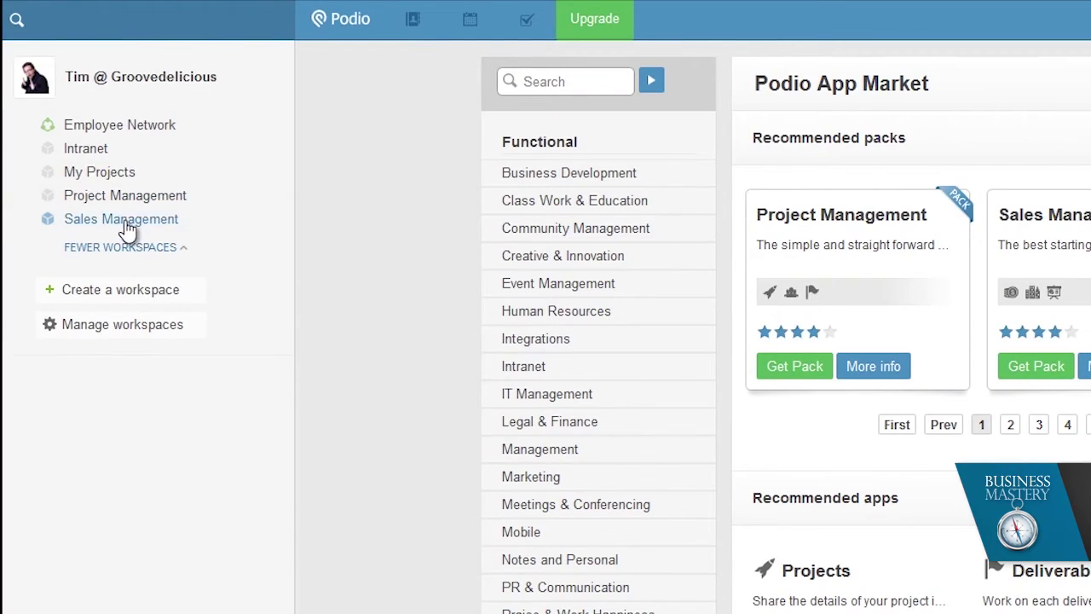
pyautogui.click(101, 174)
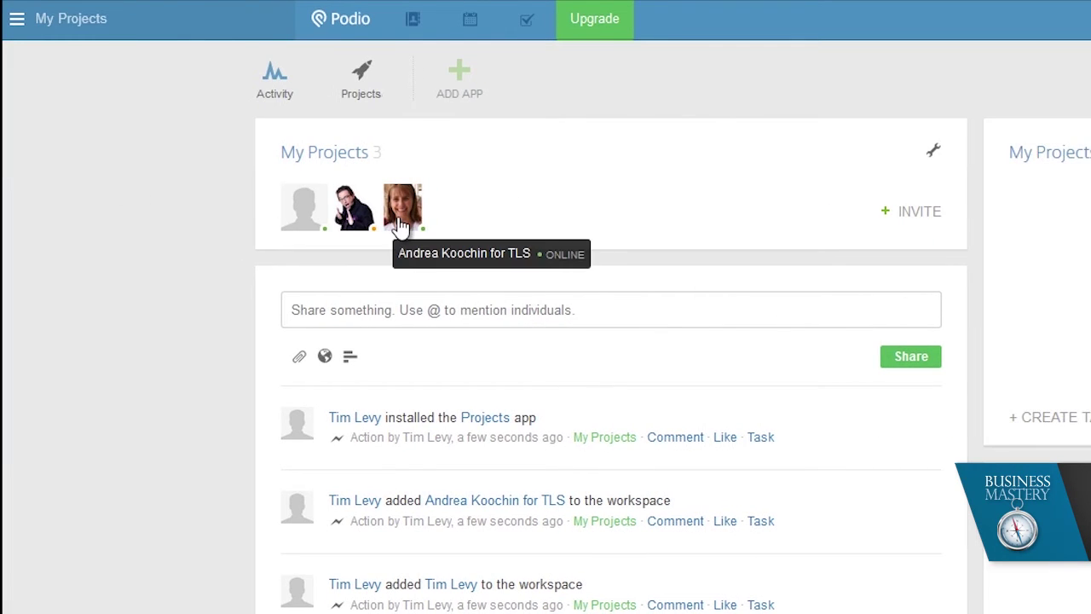
pyautogui.click(372, 94)
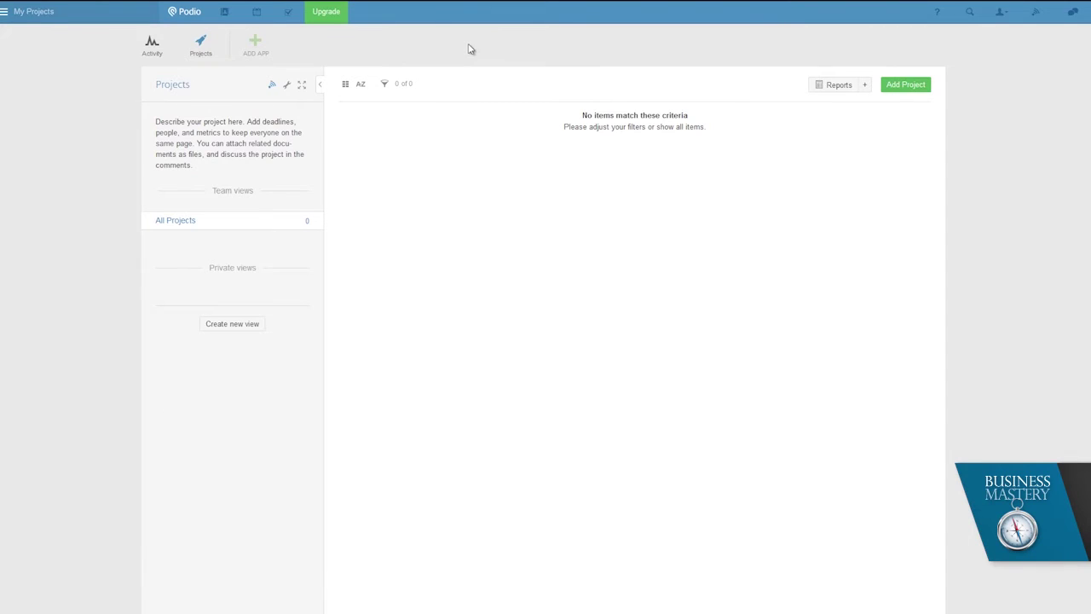
# Step: Add the Web site project with a project manager and stage Planning
pyautogui.click(895, 89)
pyautogui.write('Web site')
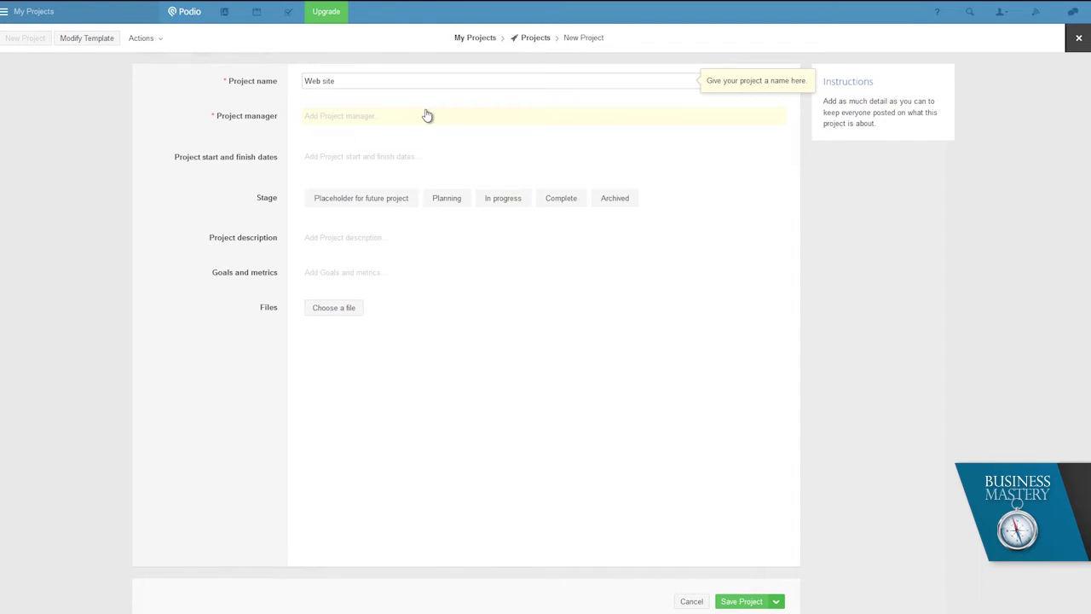
pyautogui.click(384, 117)
pyautogui.click(353, 150)
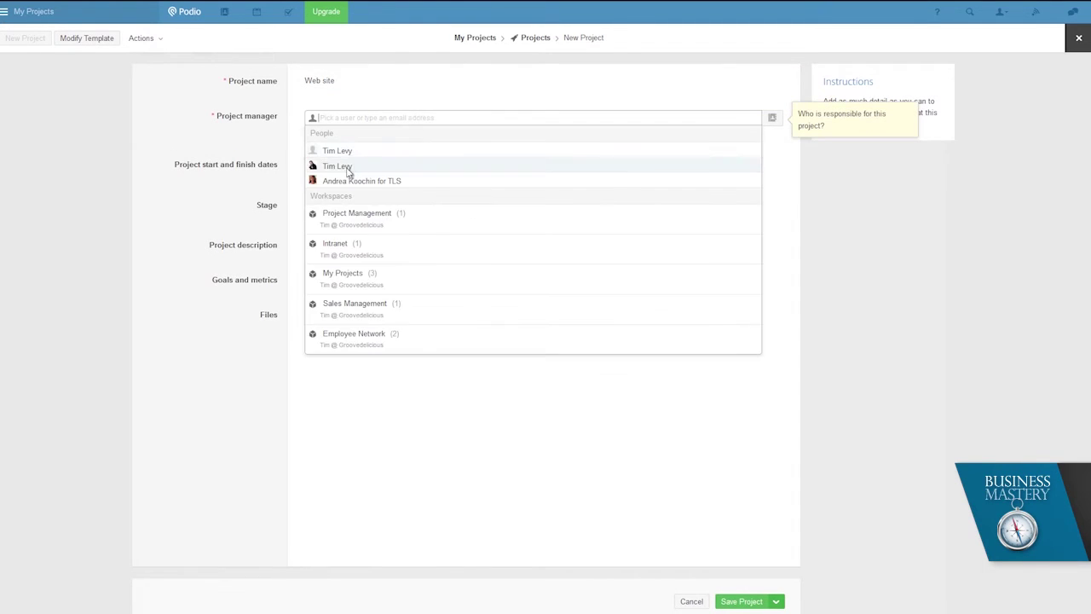
pyautogui.click(404, 343)
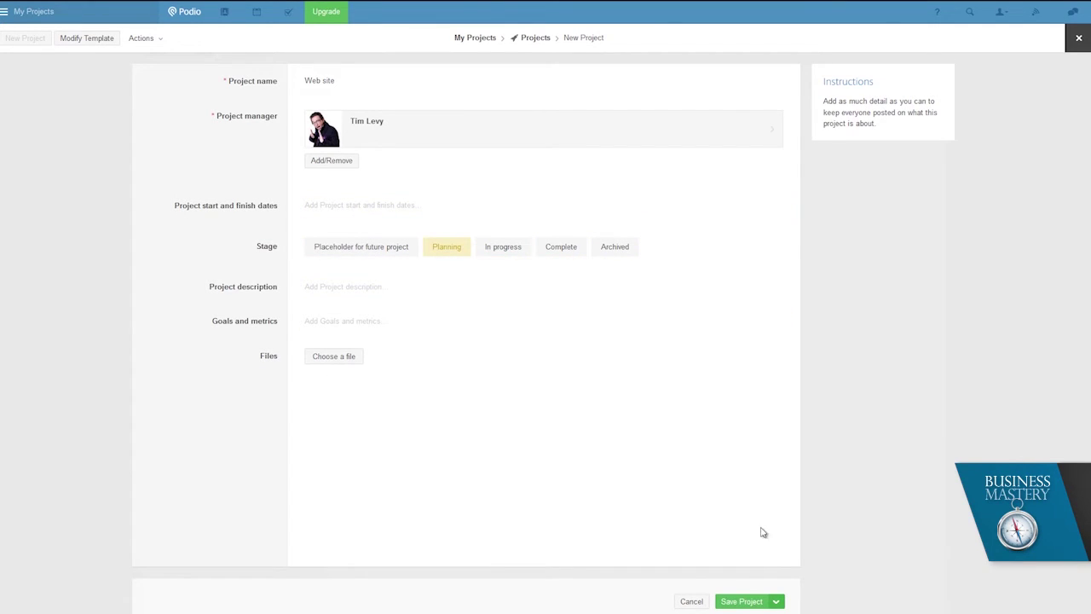
pyautogui.click(740, 602)
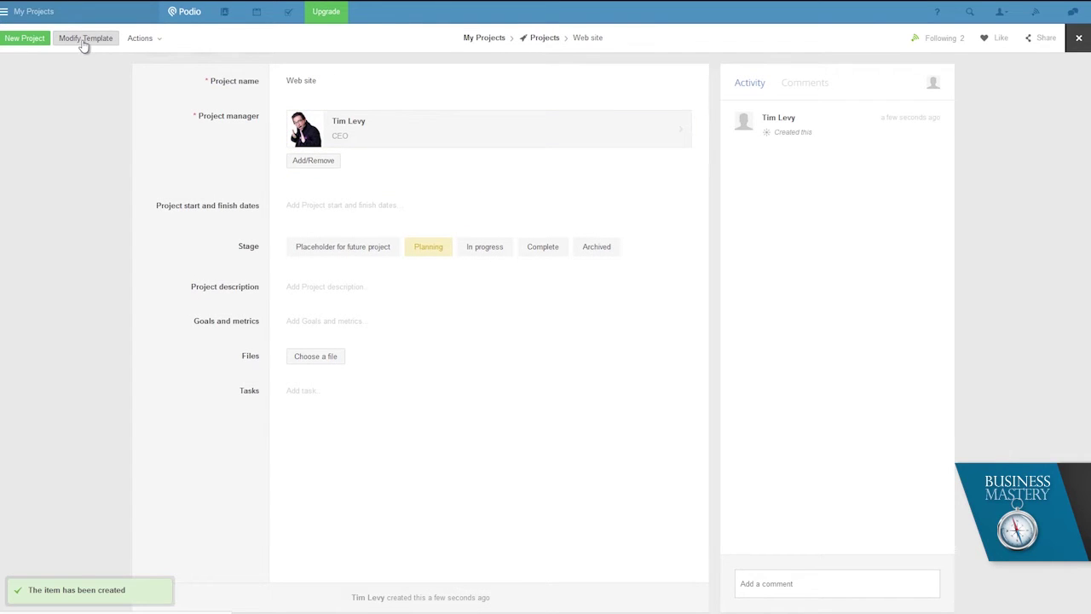
# Step: Add the Social media project with a project manager assigned
pyautogui.click(29, 40)
pyautogui.write('Social media')
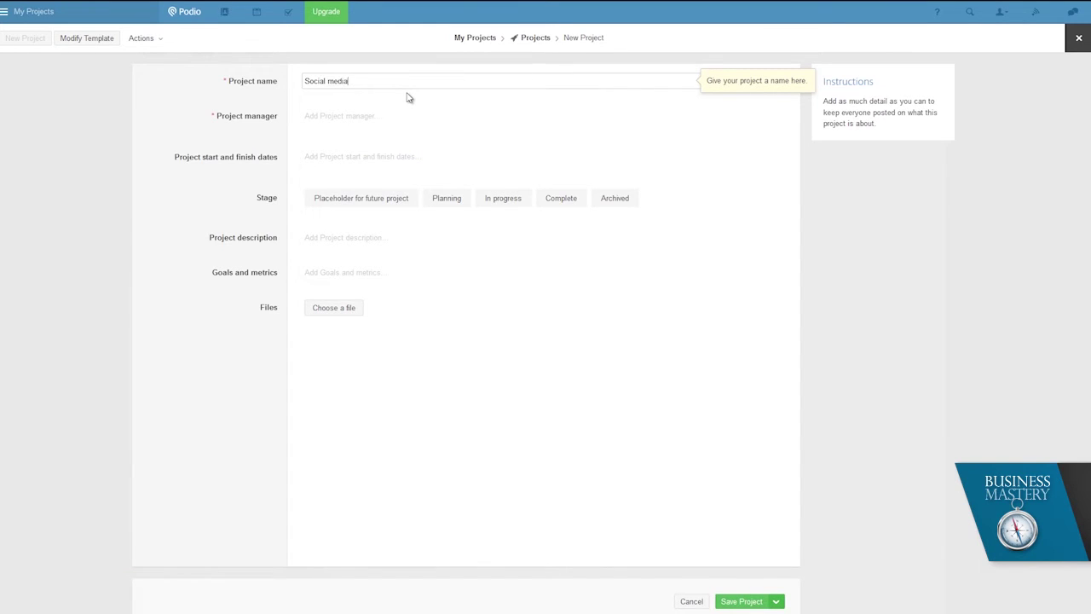
pyautogui.click(375, 127)
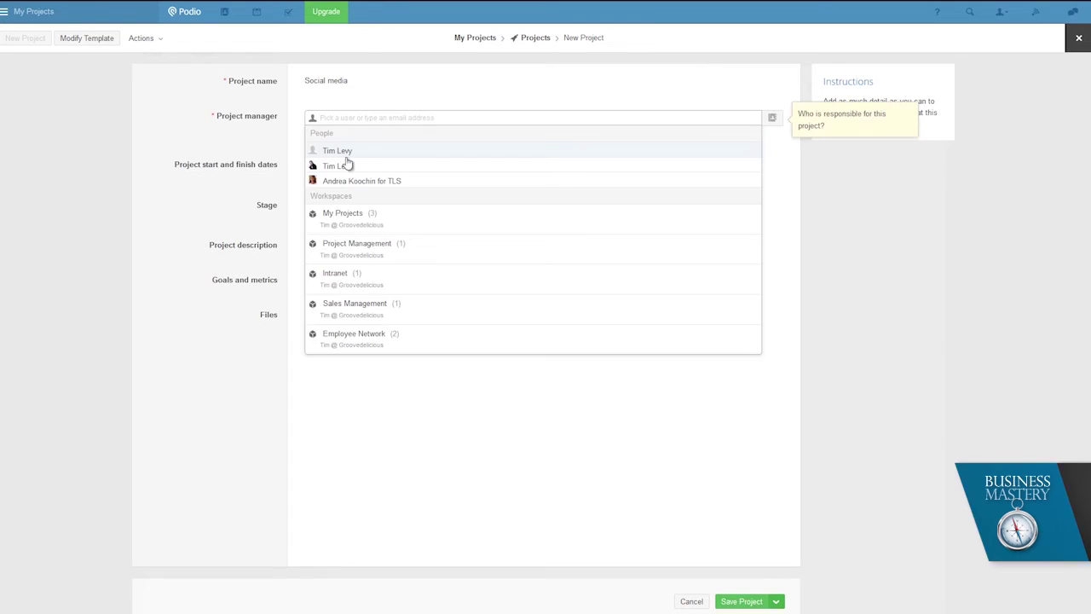
pyautogui.click(345, 163)
pyautogui.click(742, 601)
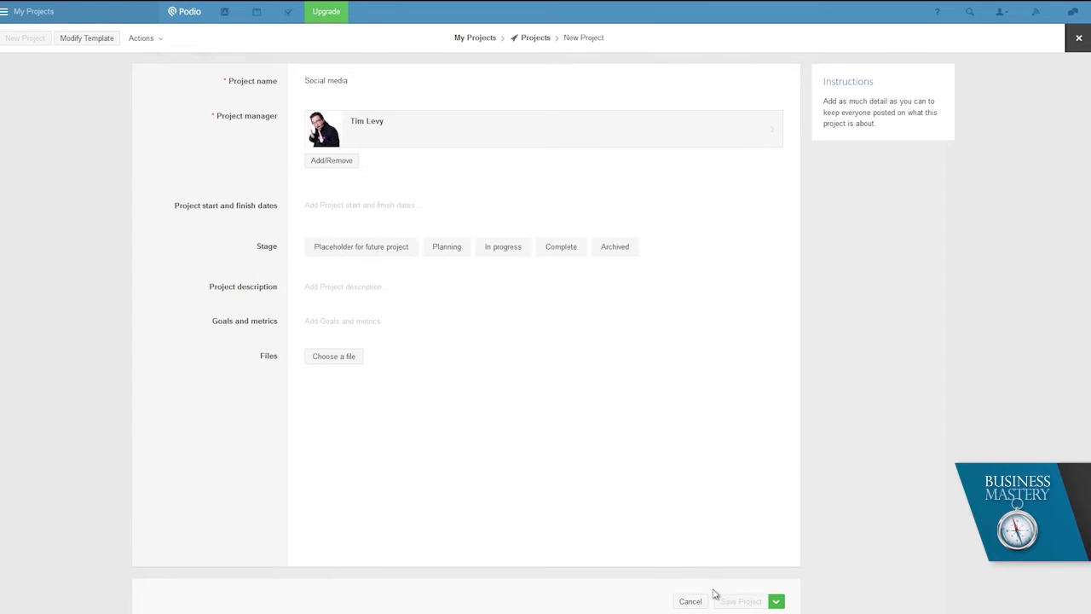
# Step: Add the Youtube Channel project with a project manager and Planning stage, then view all projects
pyautogui.click(28, 39)
pyautogui.write('Youtube Channel')
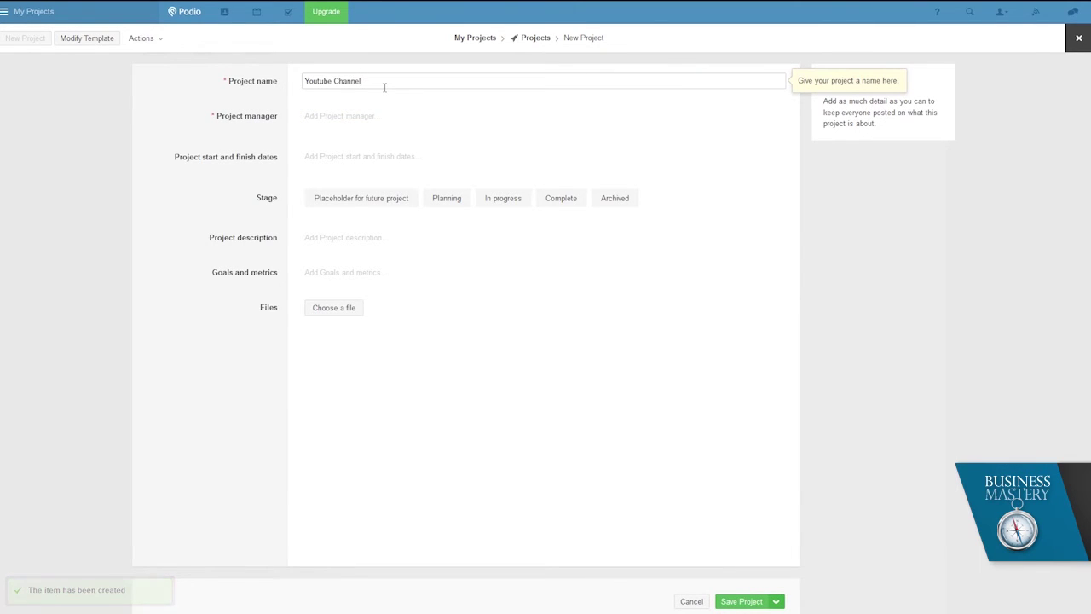
pyautogui.click(384, 120)
pyautogui.click(353, 170)
pyautogui.click(502, 361)
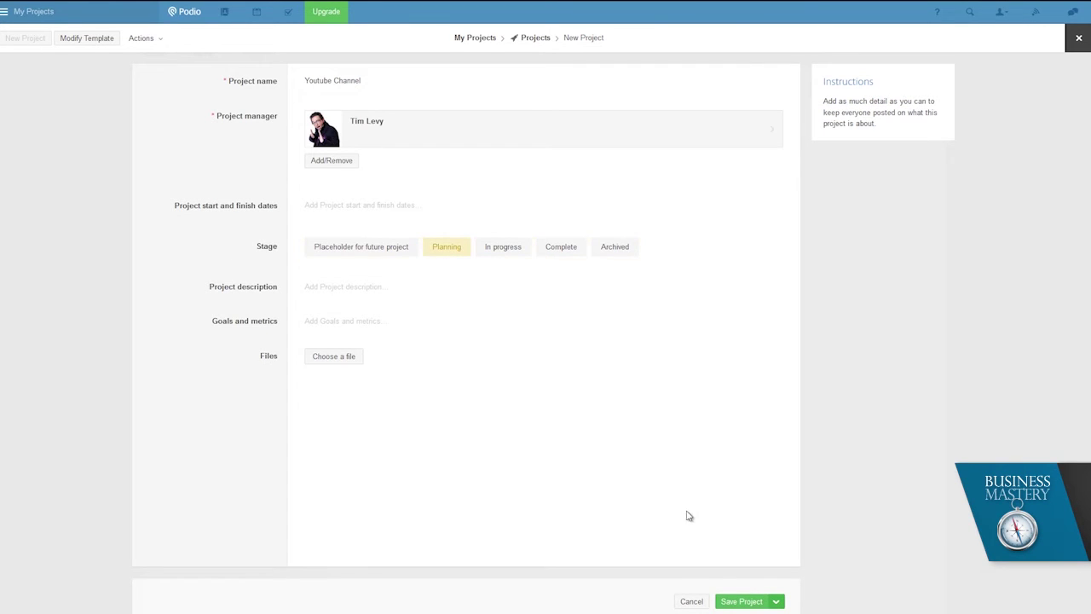
pyautogui.click(734, 599)
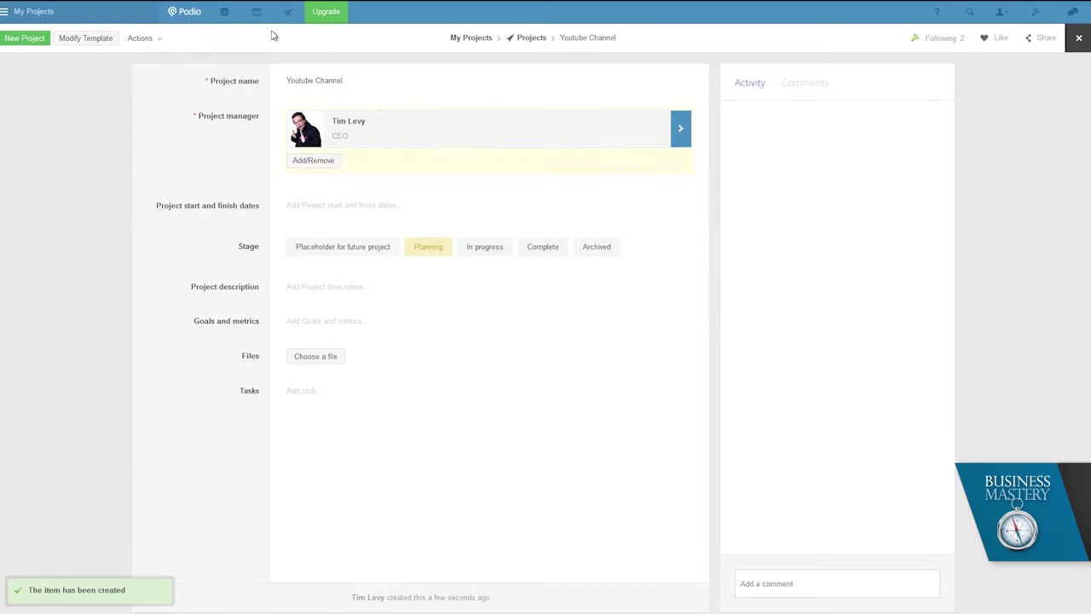
pyautogui.click(520, 41)
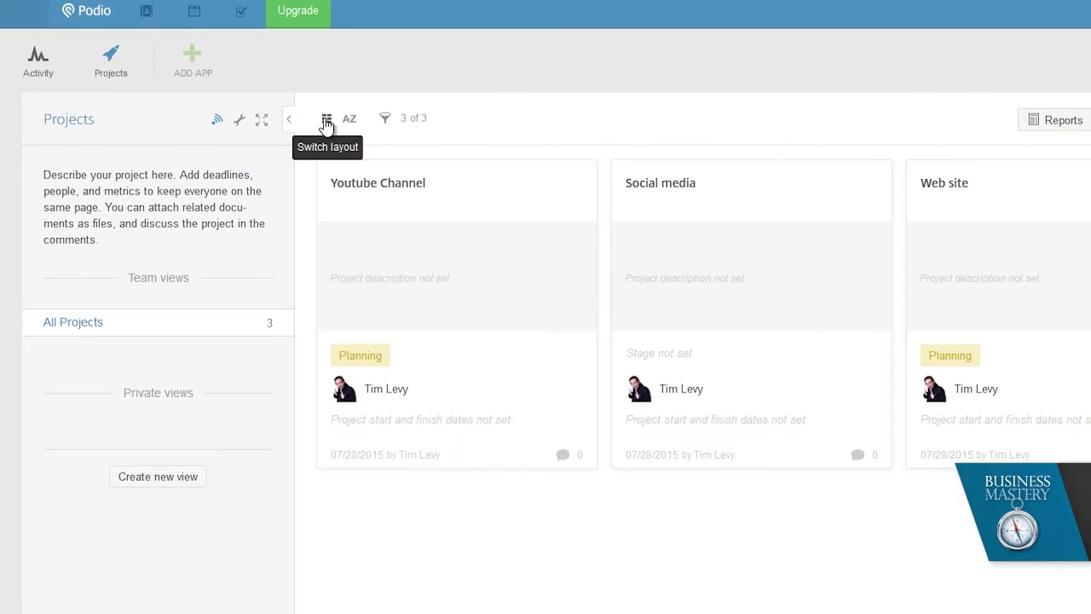
# Step: Cycle the projects through Table and Activity layouts back to Badge, then open Youtube Channel
pyautogui.click(345, 84)
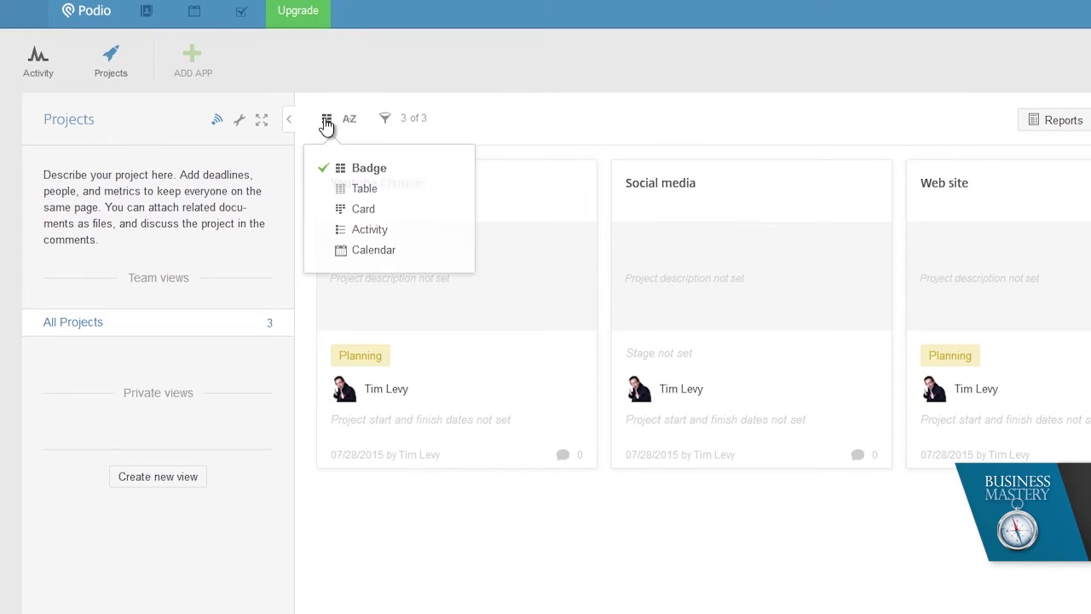
pyautogui.click(365, 189)
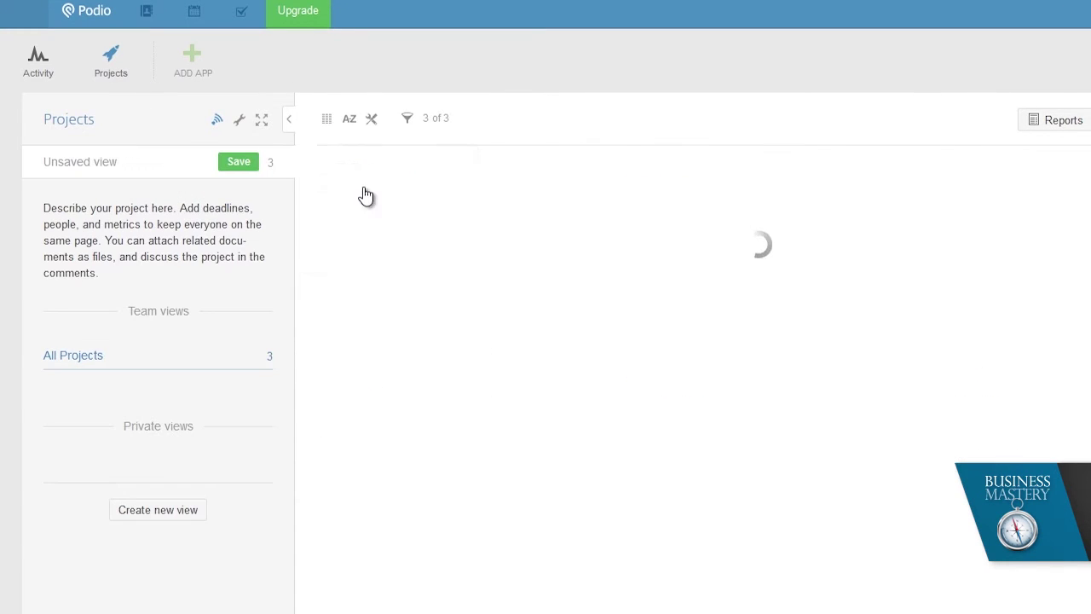
pyautogui.click(325, 122)
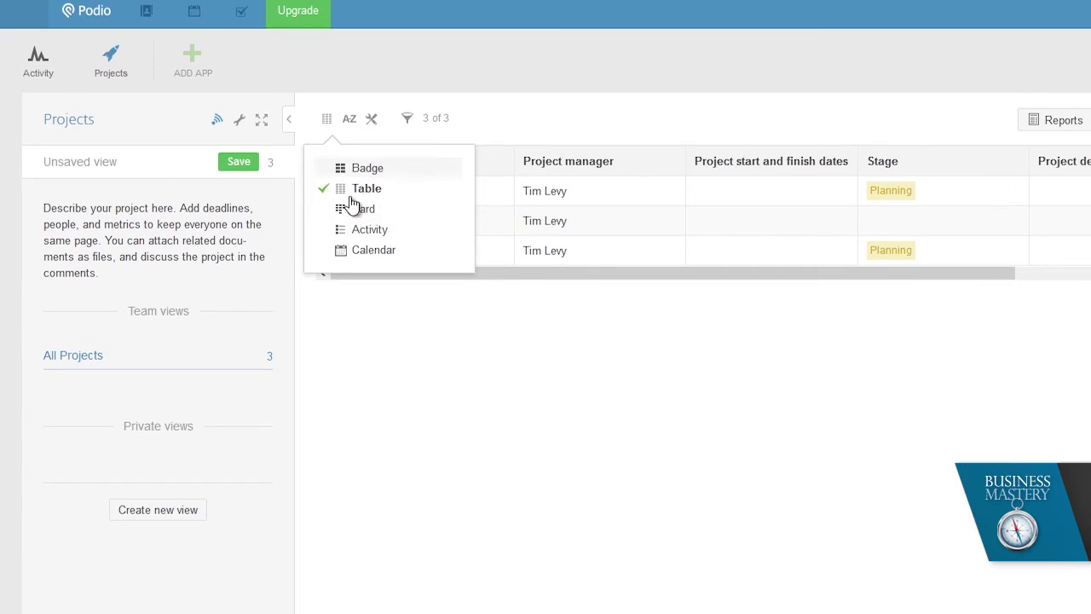
pyautogui.click(372, 233)
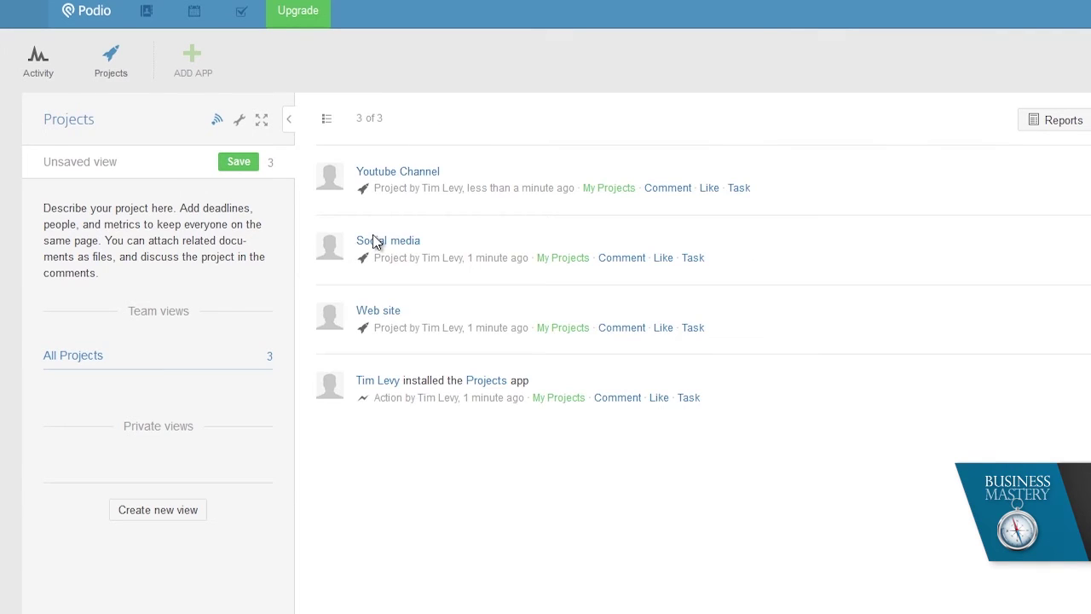
pyautogui.click(324, 121)
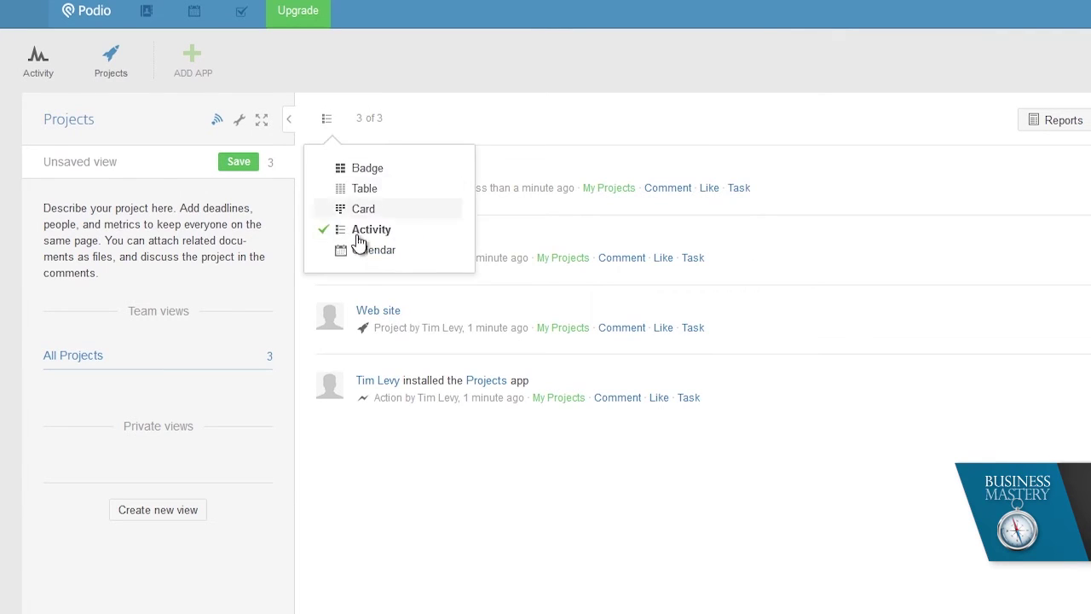
pyautogui.click(371, 170)
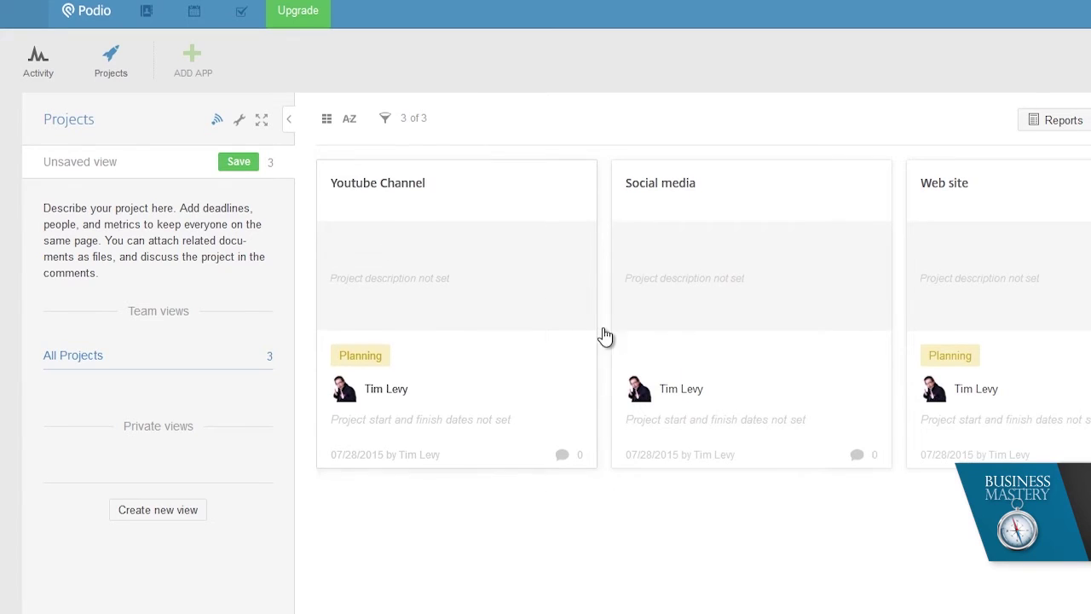
pyautogui.click(476, 191)
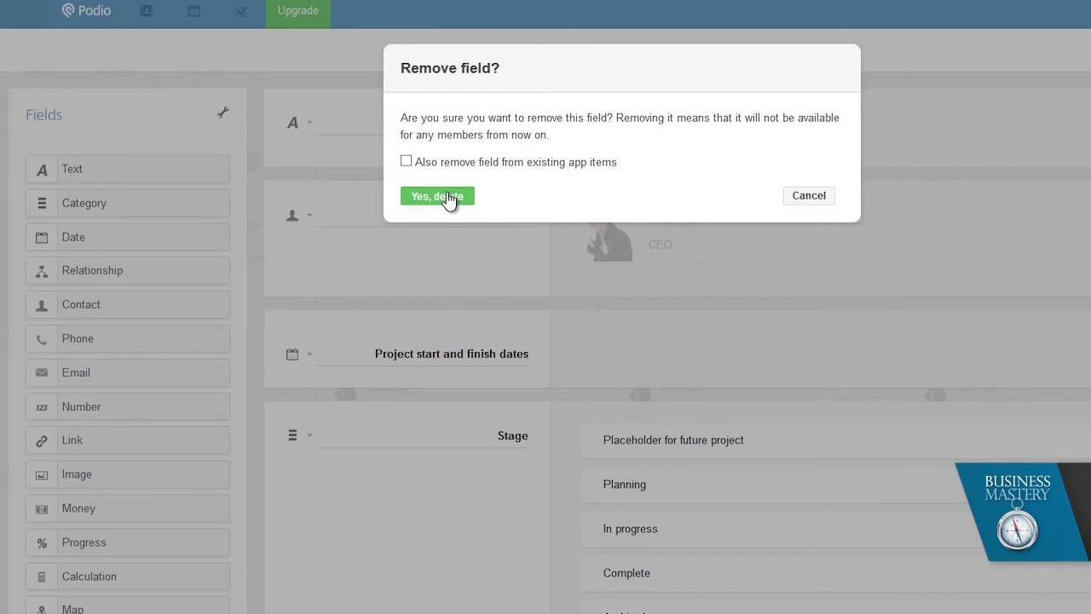
# Step: Delete an existing template field from all projects and add a Progress field
pyautogui.click(422, 171)
pyautogui.click(433, 196)
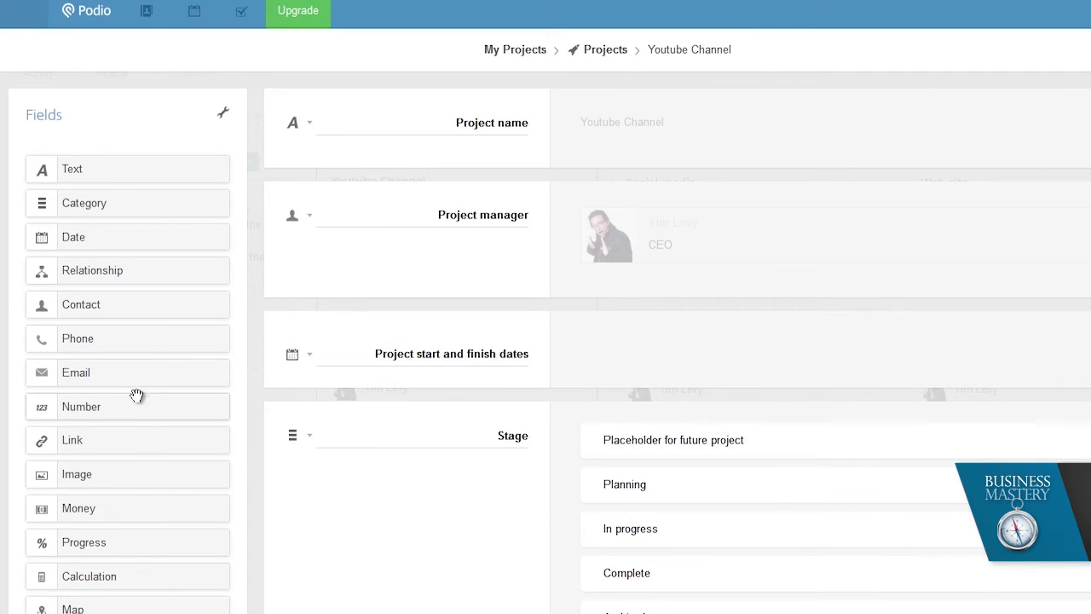
pyautogui.moveTo(183, 537)
pyautogui.mouseDown()
pyautogui.moveTo(519, 321)
pyautogui.moveTo(470, 323)
pyautogui.mouseUp()
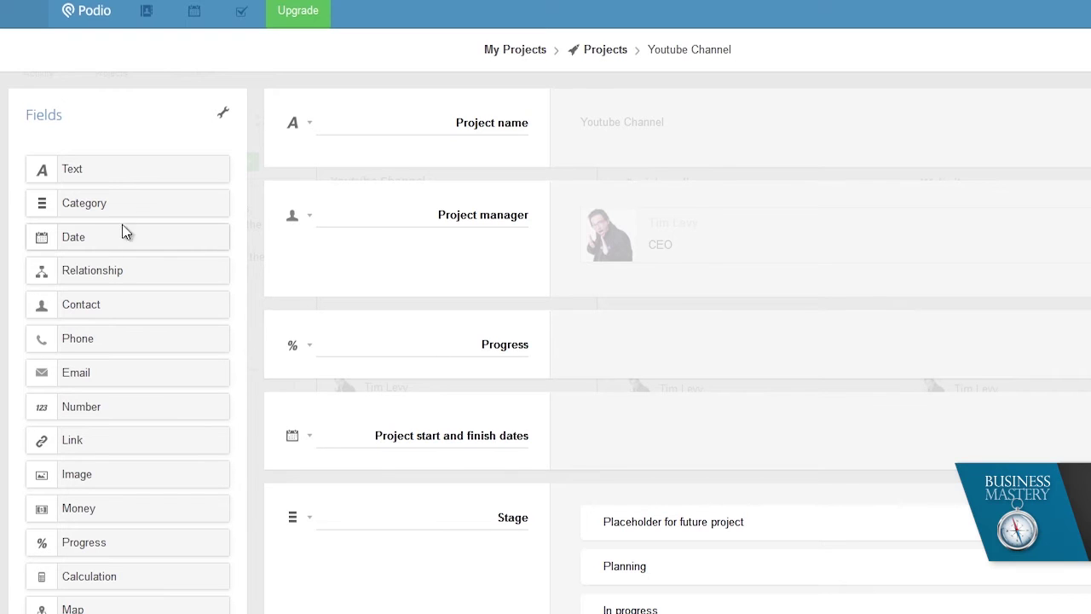
# Step: Add a Priority category field with options 1 through 5 below Progress
pyautogui.moveTo(127, 204)
pyautogui.mouseDown()
pyautogui.moveTo(358, 399)
pyautogui.moveTo(490, 402)
pyautogui.mouseUp()
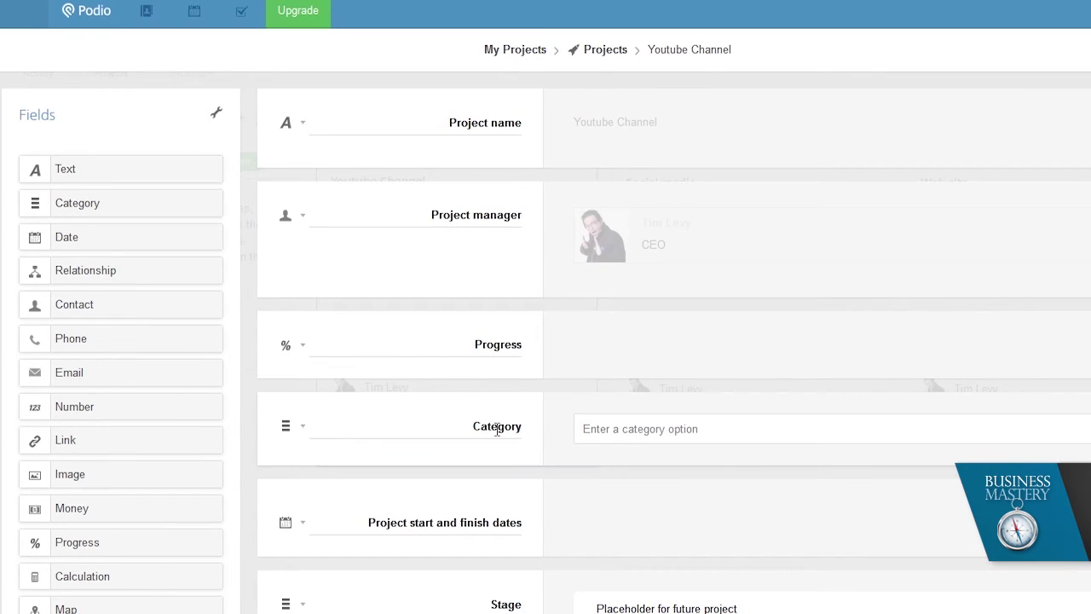
pyautogui.doubleClick(498, 430)
pyautogui.write('P')
pyautogui.write('ty')
pyautogui.click(641, 422)
pyautogui.write('1')
pyautogui.press('Return')
pyautogui.write('2')
pyautogui.press('Return')
pyautogui.write('3 4 5')
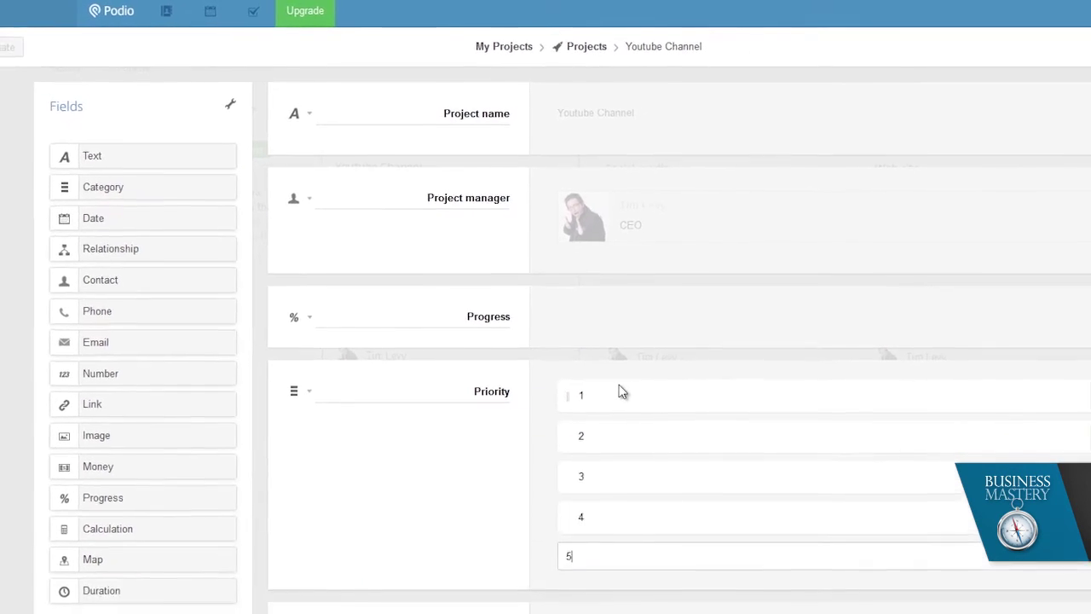
pyautogui.press('Return')
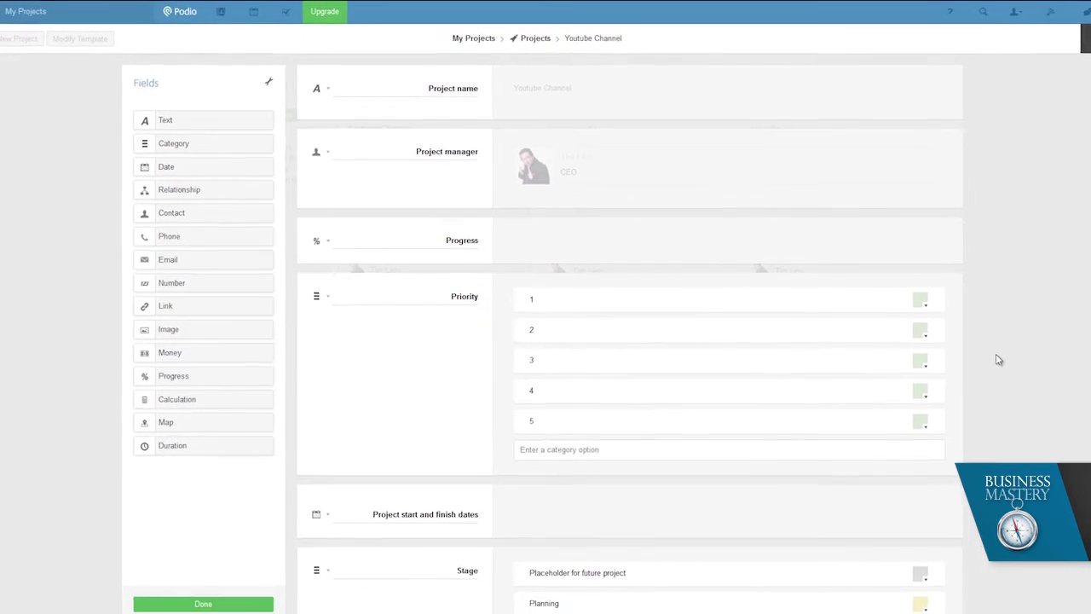
pyautogui.scroll(-3, 992, 402)
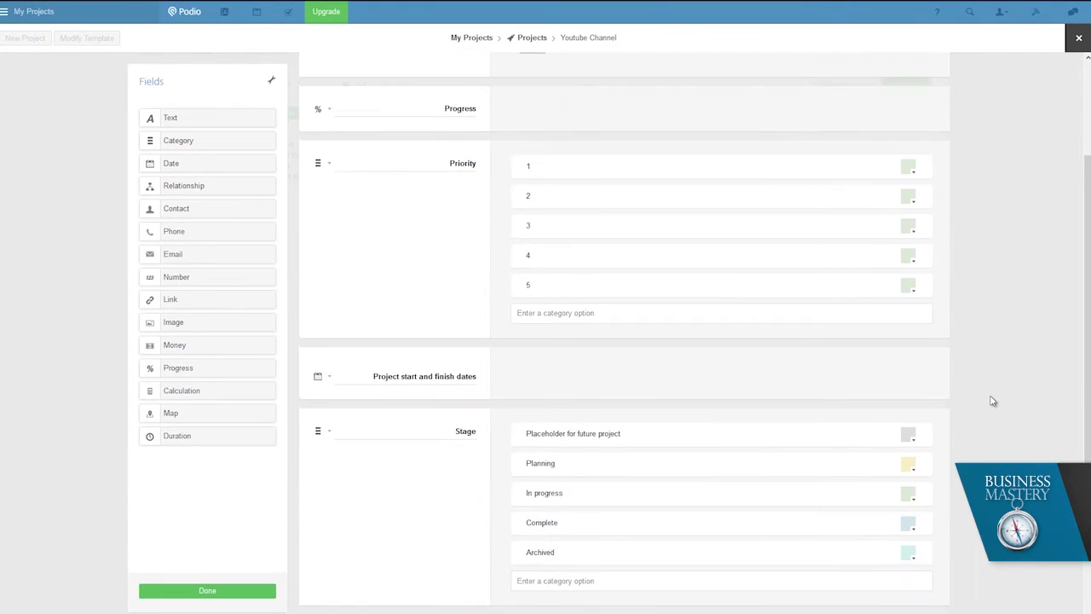
pyautogui.click(215, 599)
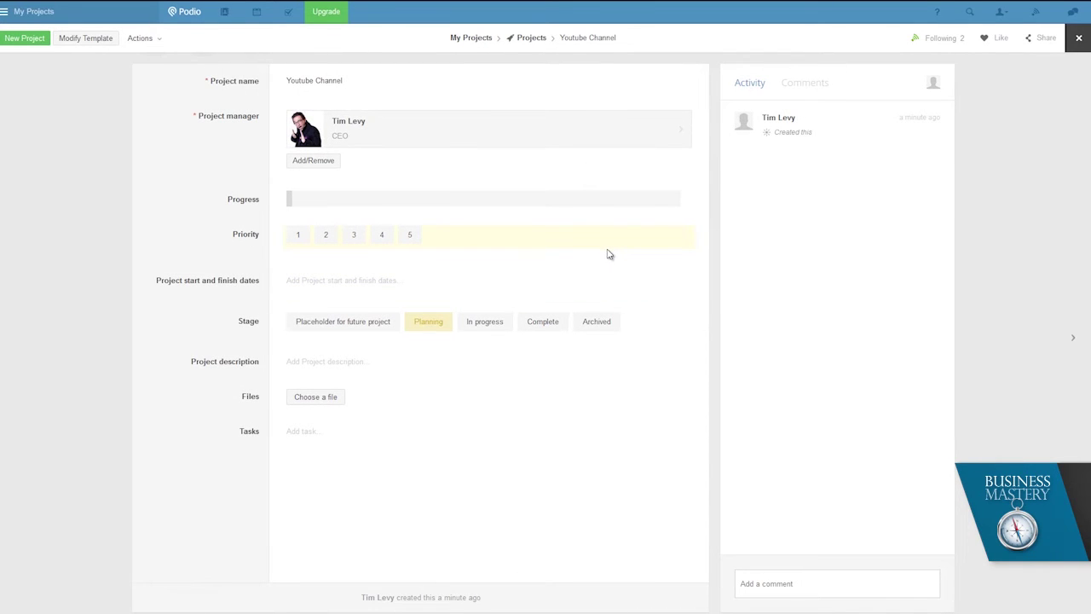
# Step: Give Youtube Channel priority 1, about 38% progress and stage In progress
pyautogui.click(299, 235)
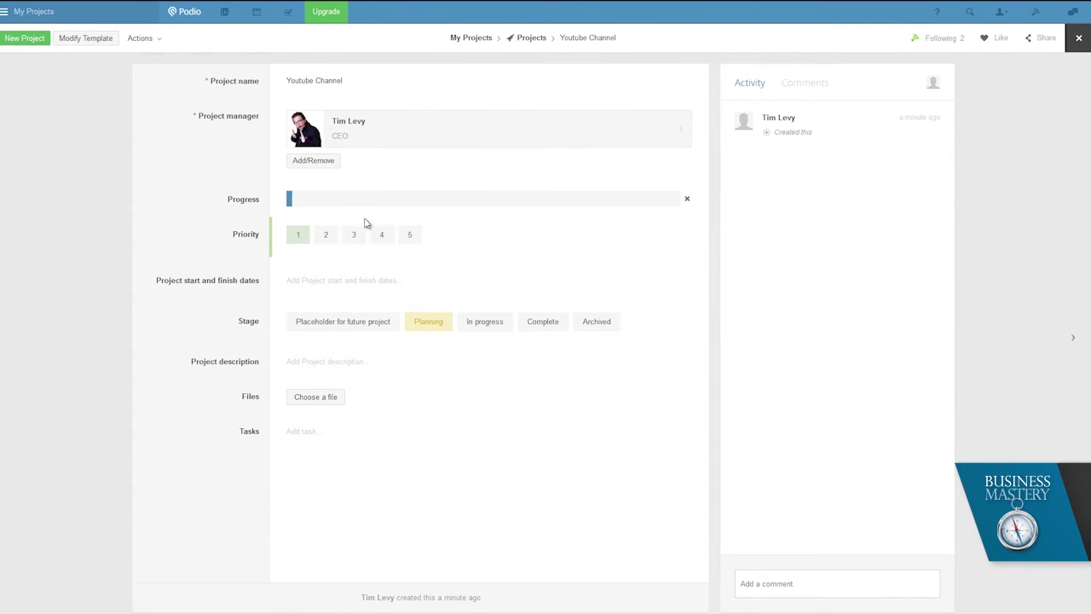
pyautogui.click(438, 199)
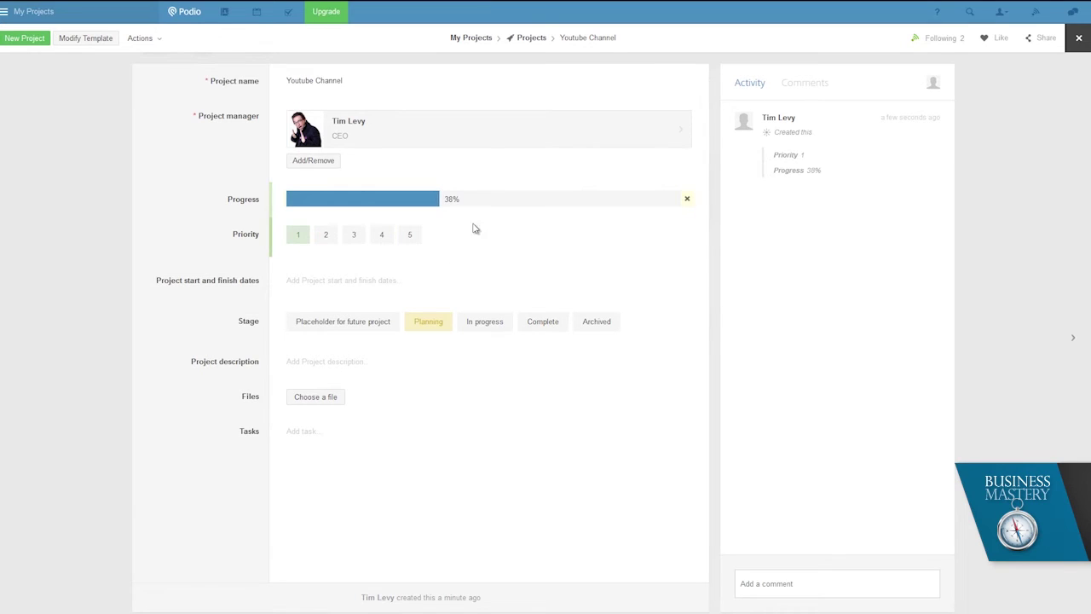
pyautogui.click(478, 336)
pyautogui.click(966, 211)
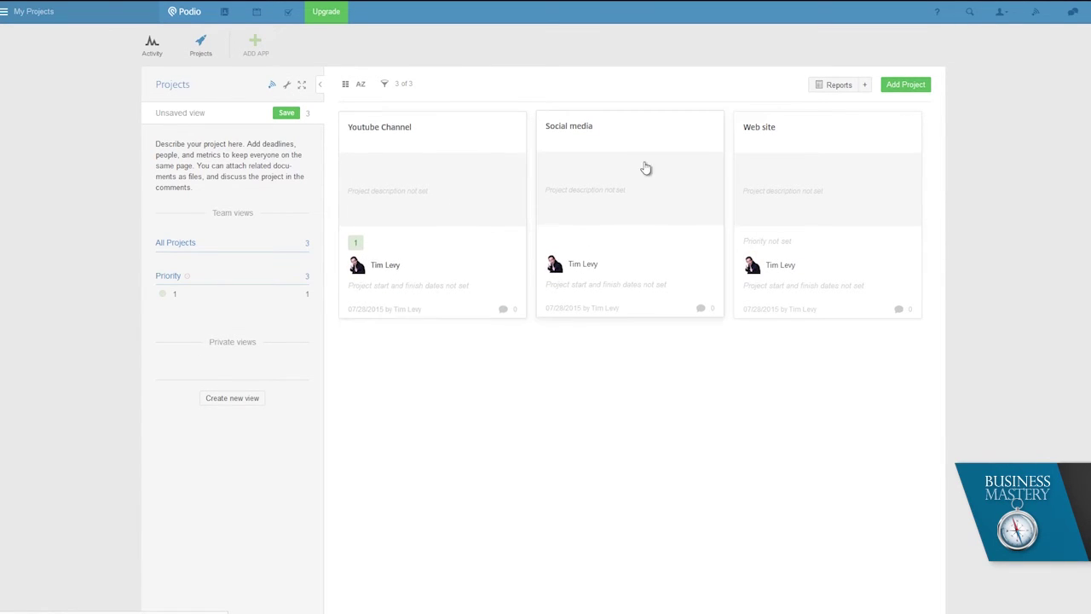
# Step: Give Social media priority 2, about 58% progress and stage In progress
pyautogui.click(597, 169)
pyautogui.click(324, 232)
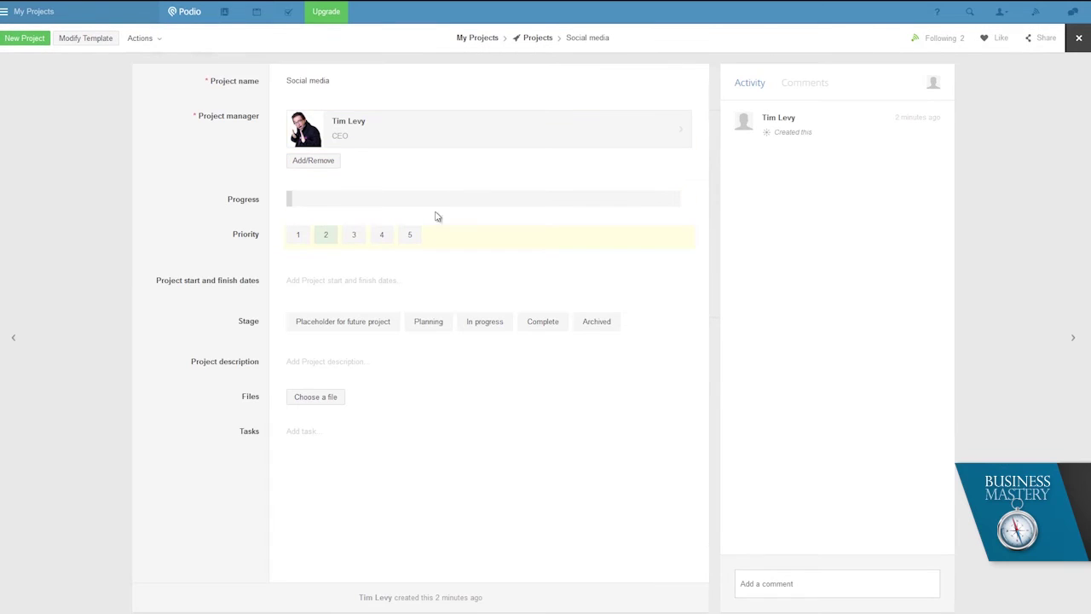
pyautogui.click(517, 199)
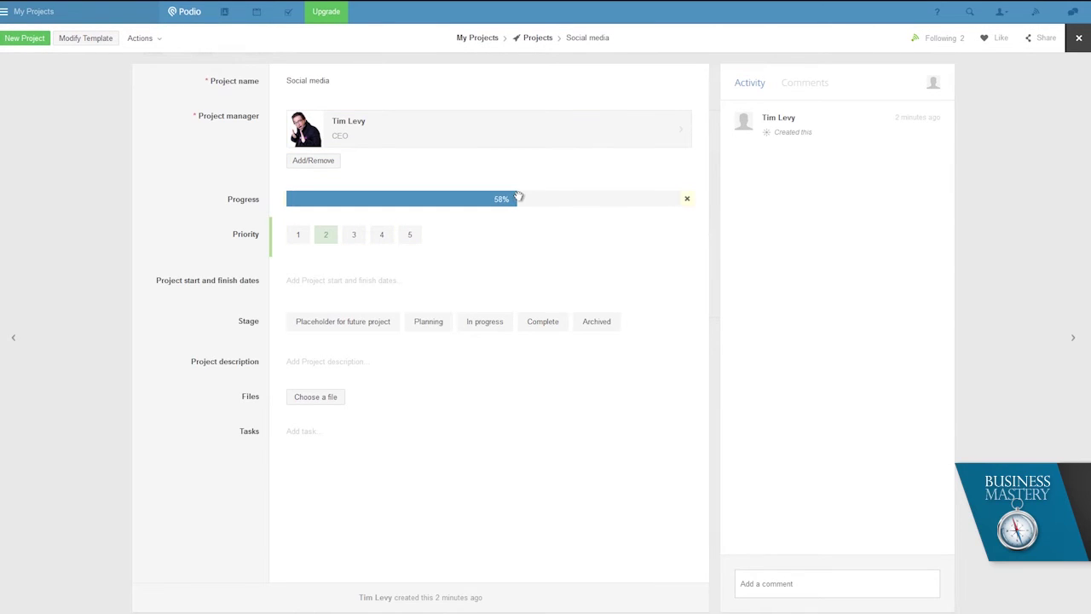
pyautogui.click(484, 321)
pyautogui.click(1078, 37)
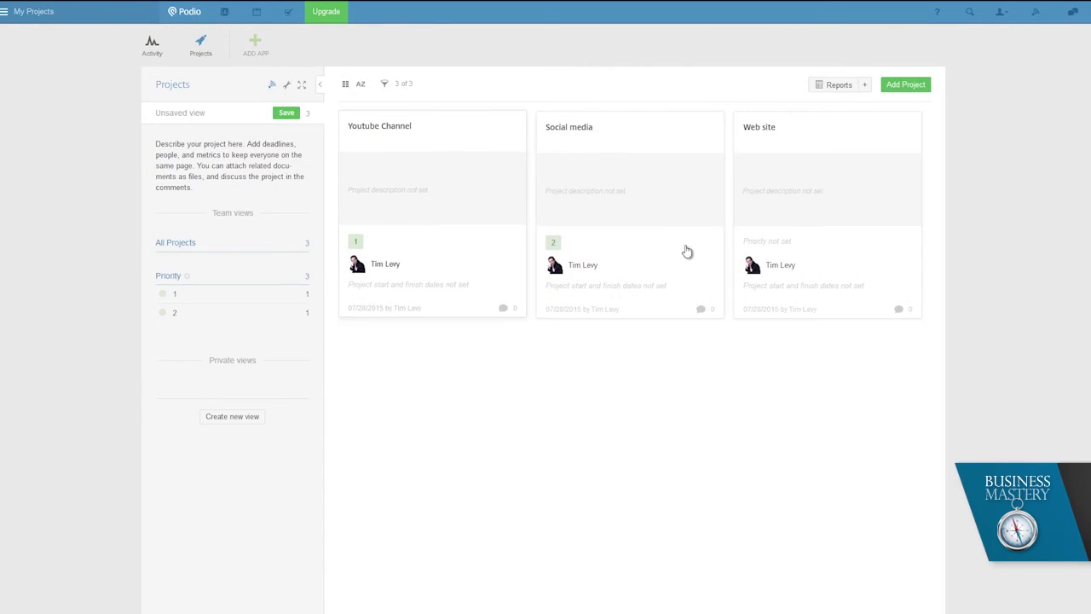
# Step: Give Web site priority 4, about 53% progress and stage In progress
pyautogui.click(810, 193)
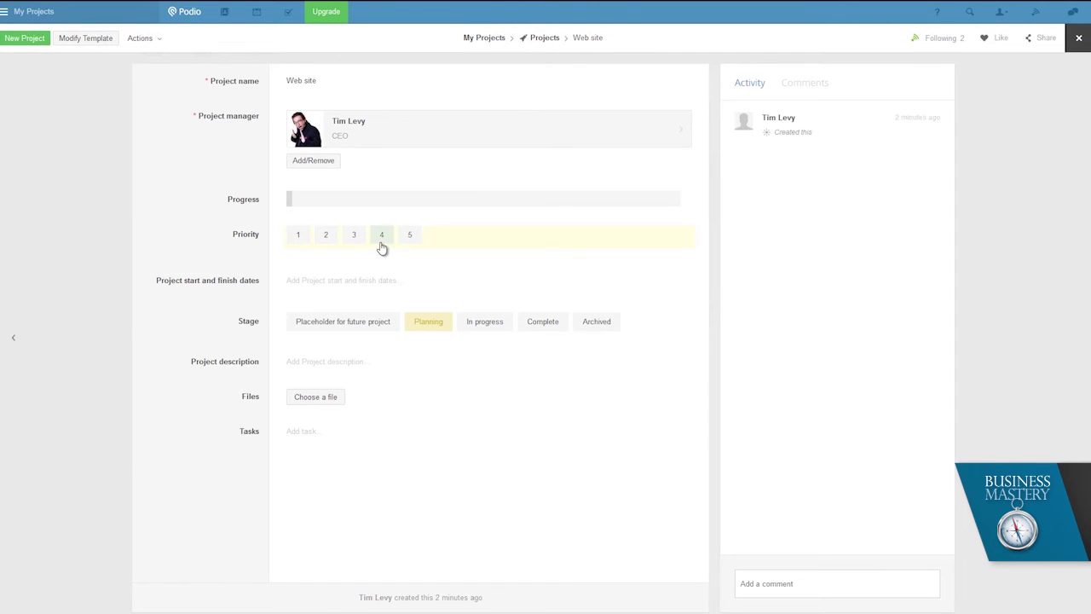
pyautogui.click(382, 234)
pyautogui.click(497, 199)
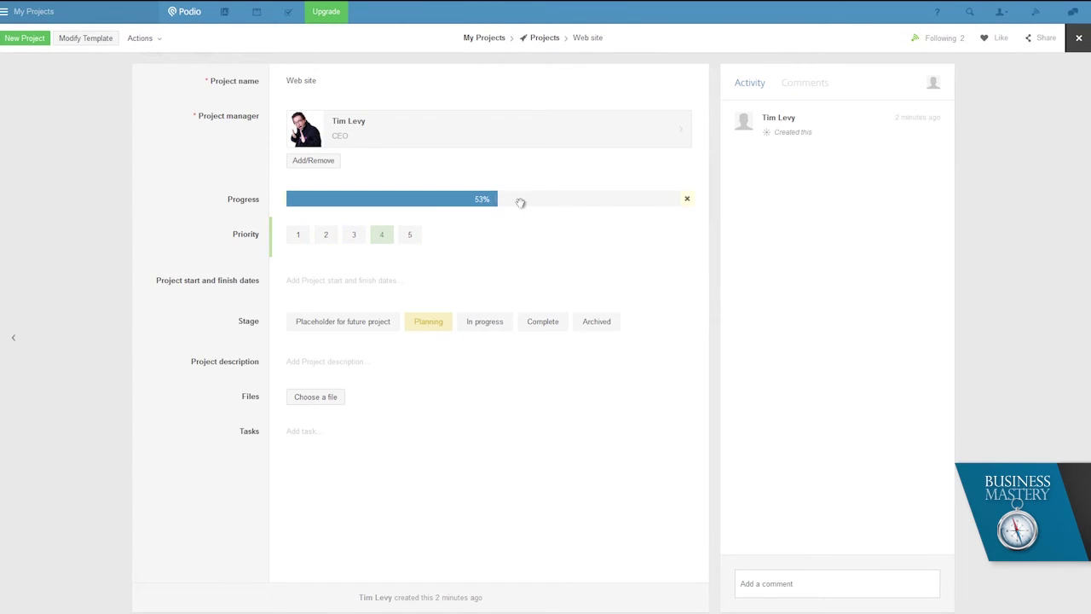
pyautogui.click(486, 327)
pyautogui.click(1034, 304)
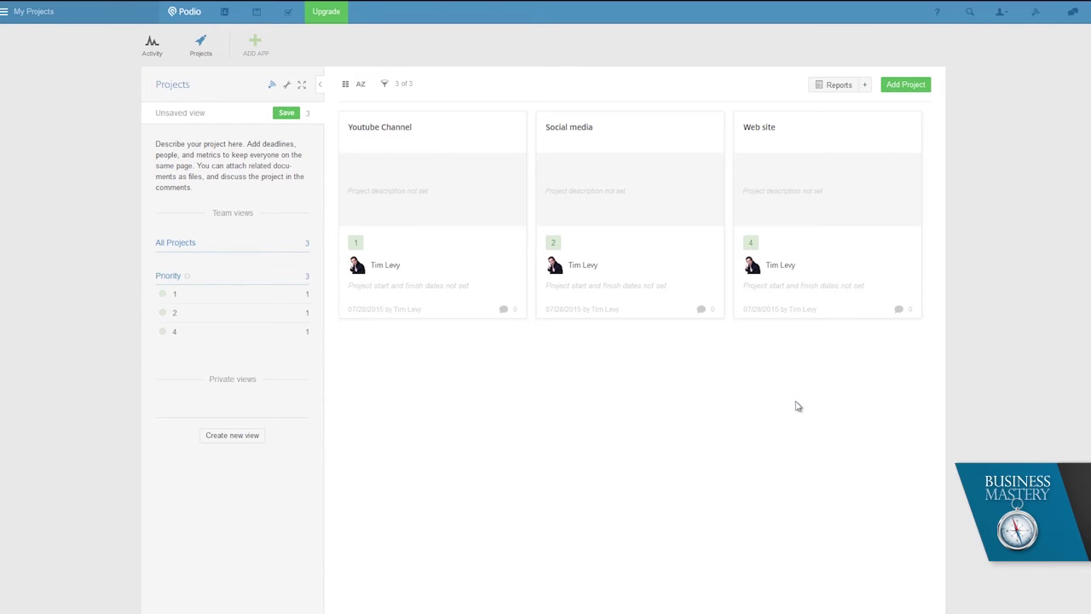
pyautogui.click(451, 178)
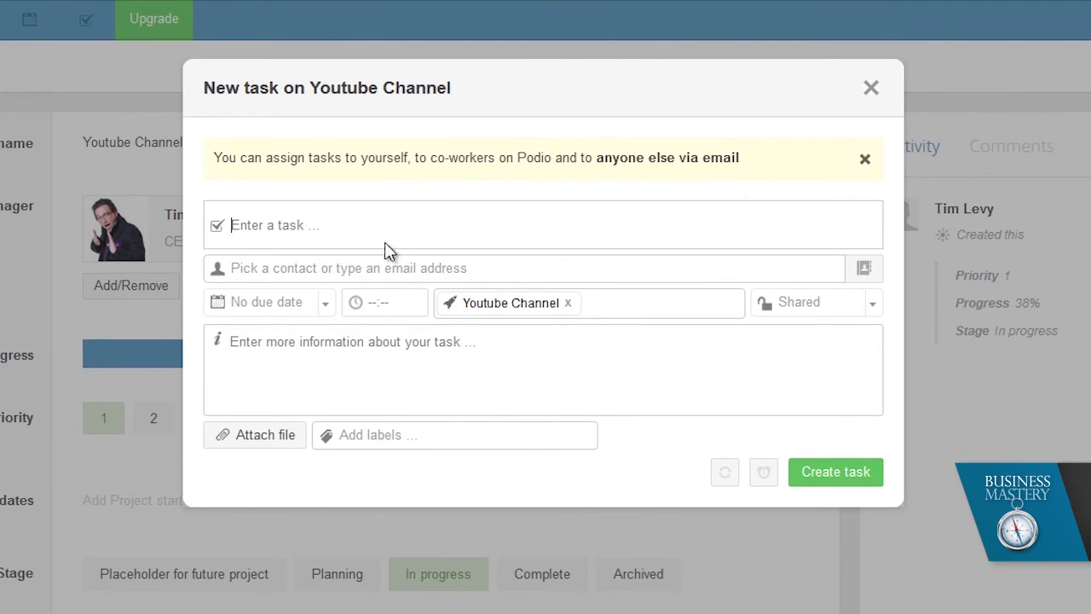
# Step: Create 'Start making videos' assigned to the co-worker, due next Monday (08/03/2015)
pyautogui.write('Start making vi')
pyautogui.write('deos')
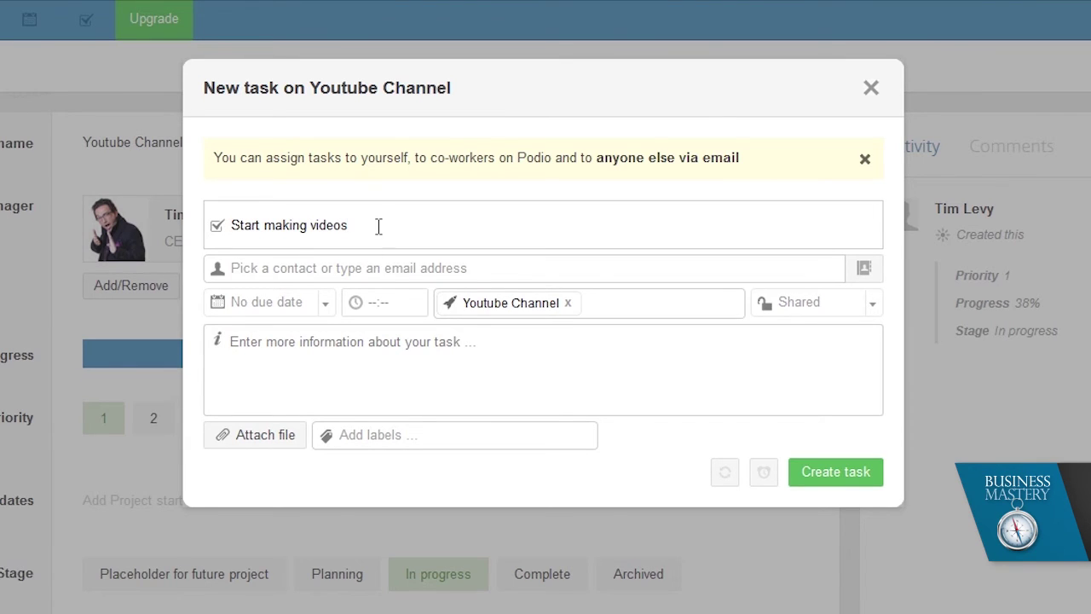
pyautogui.click(360, 269)
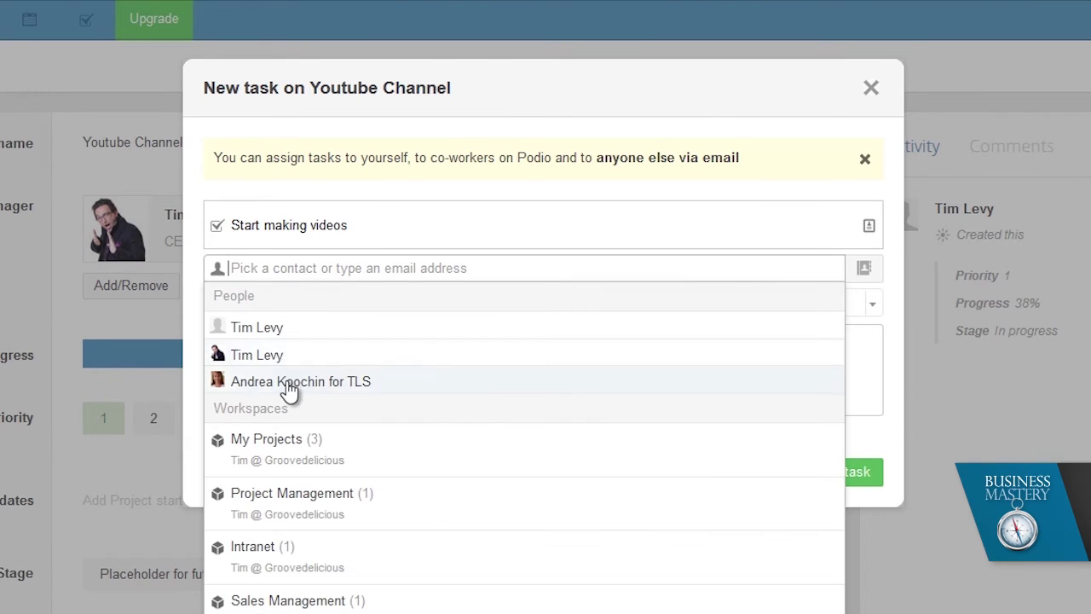
pyautogui.click(290, 390)
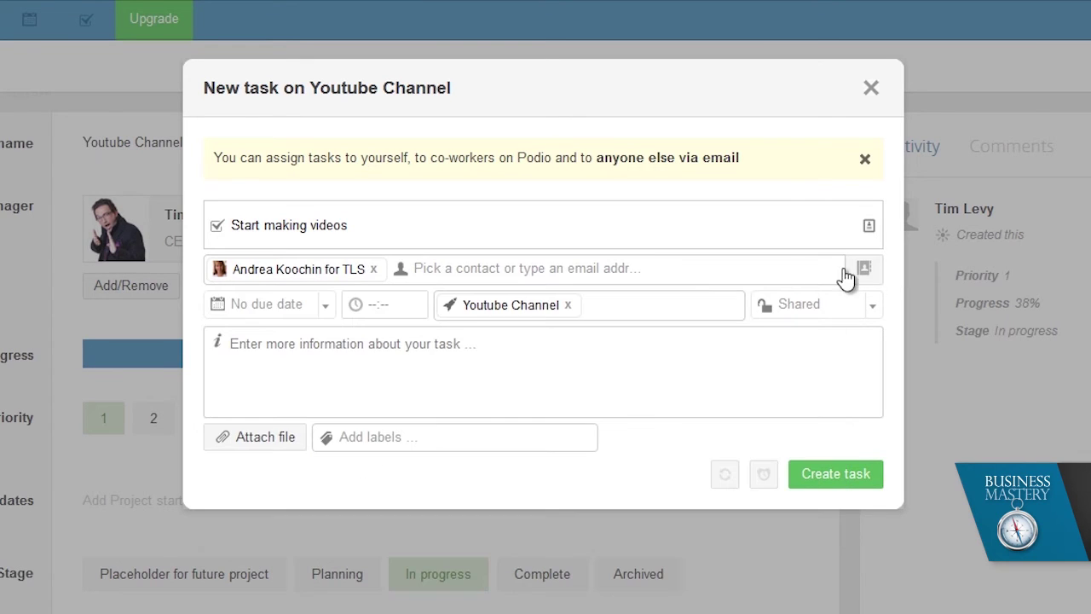
pyautogui.click(287, 304)
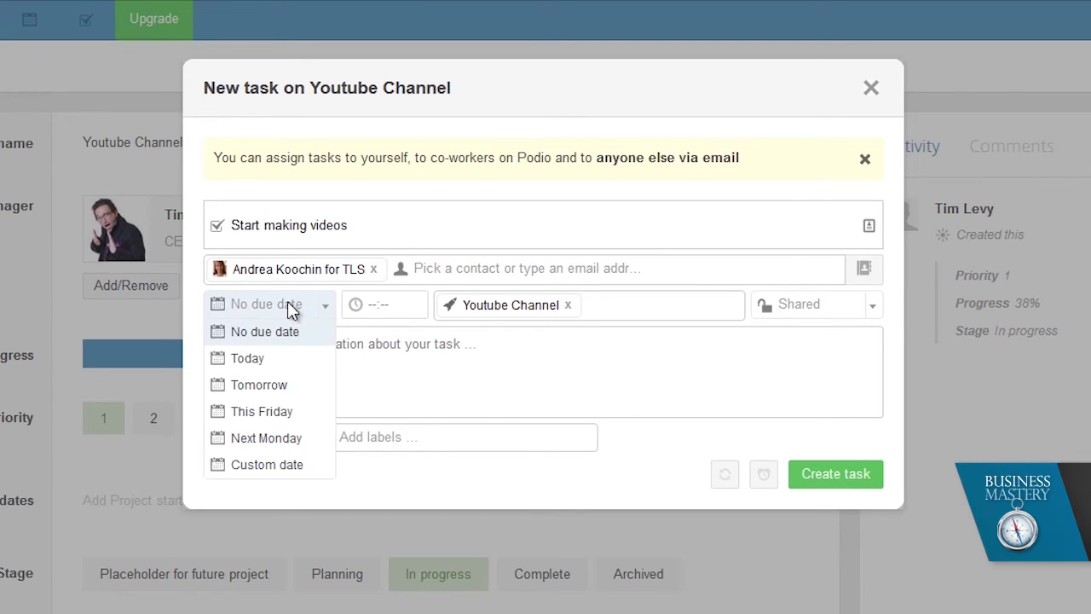
pyautogui.click(296, 443)
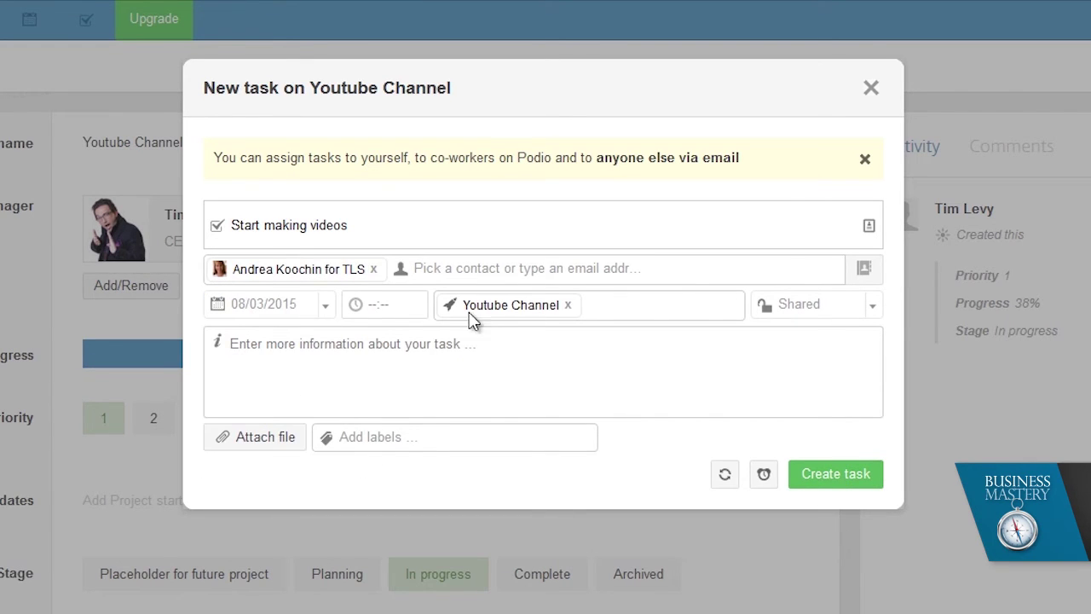
pyautogui.click(825, 475)
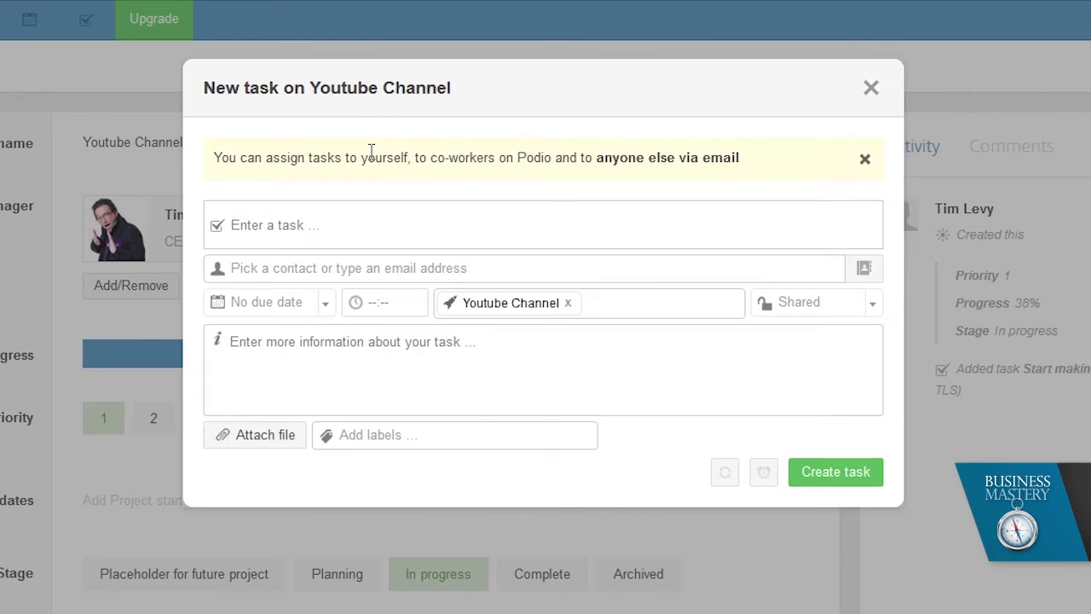
# Step: Create 'Edit videos' assigned to the co-worker, with a custom due date of August 17
pyautogui.write('Edit videos')
pyautogui.click(383, 272)
pyautogui.click(282, 381)
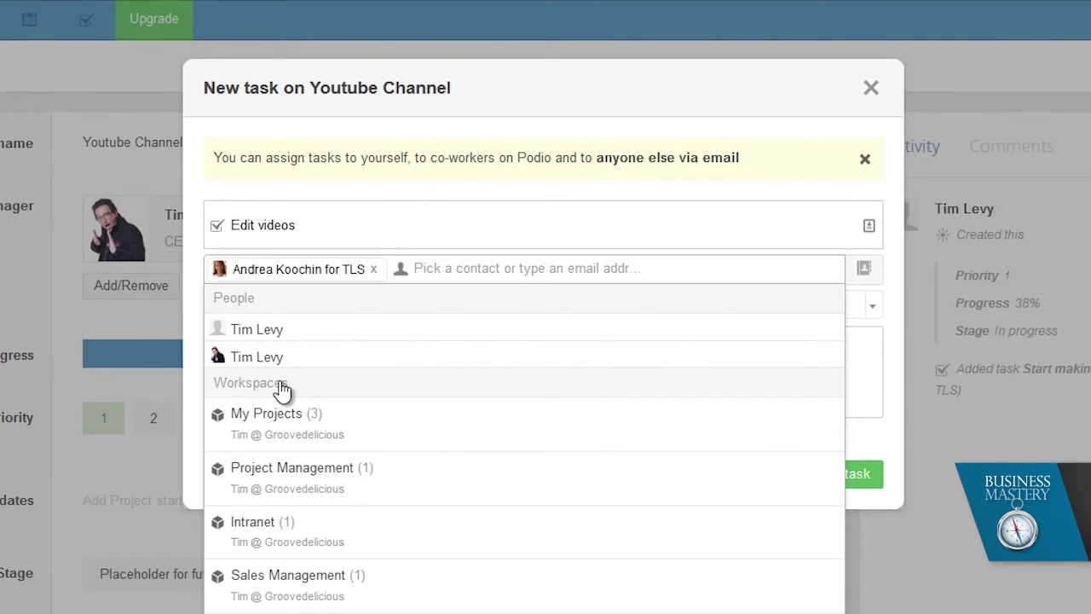
pyautogui.click(902, 299)
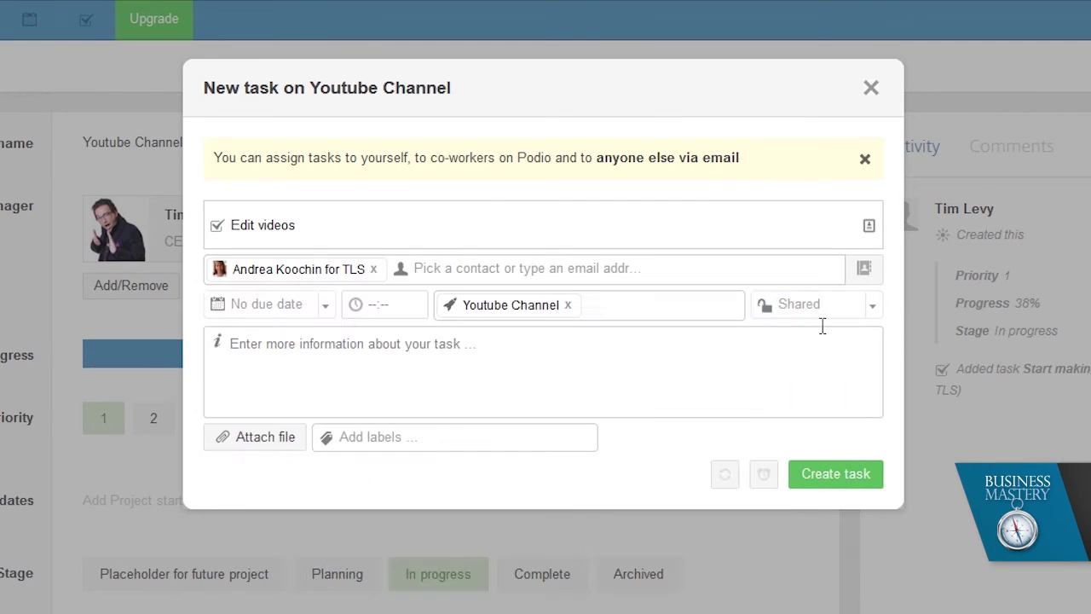
pyautogui.click(294, 315)
pyautogui.click(281, 437)
pyautogui.click(311, 311)
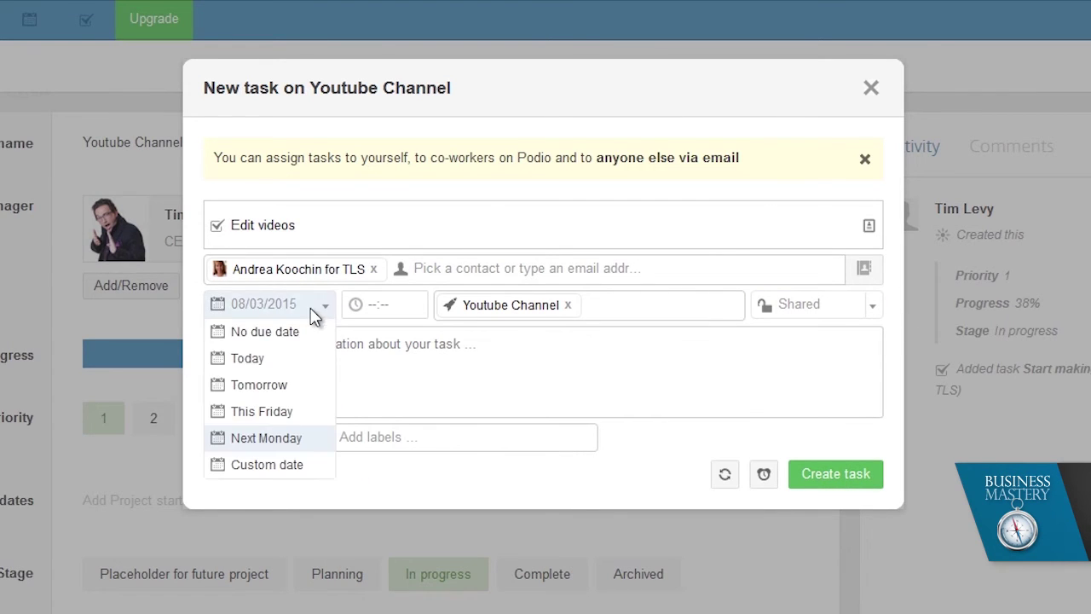
pyautogui.click(293, 464)
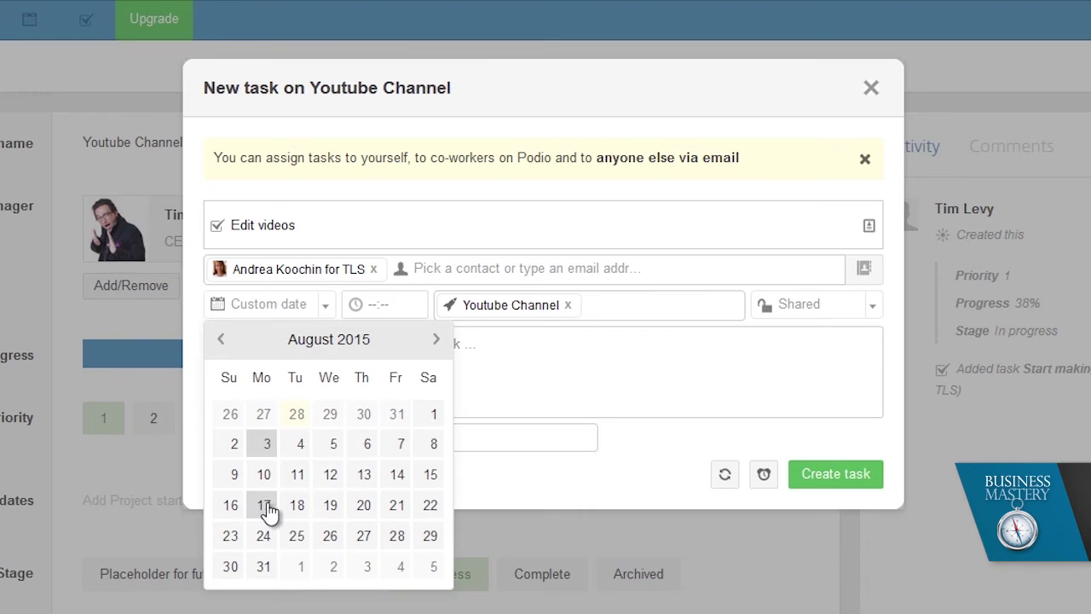
pyautogui.click(267, 507)
pyautogui.click(830, 476)
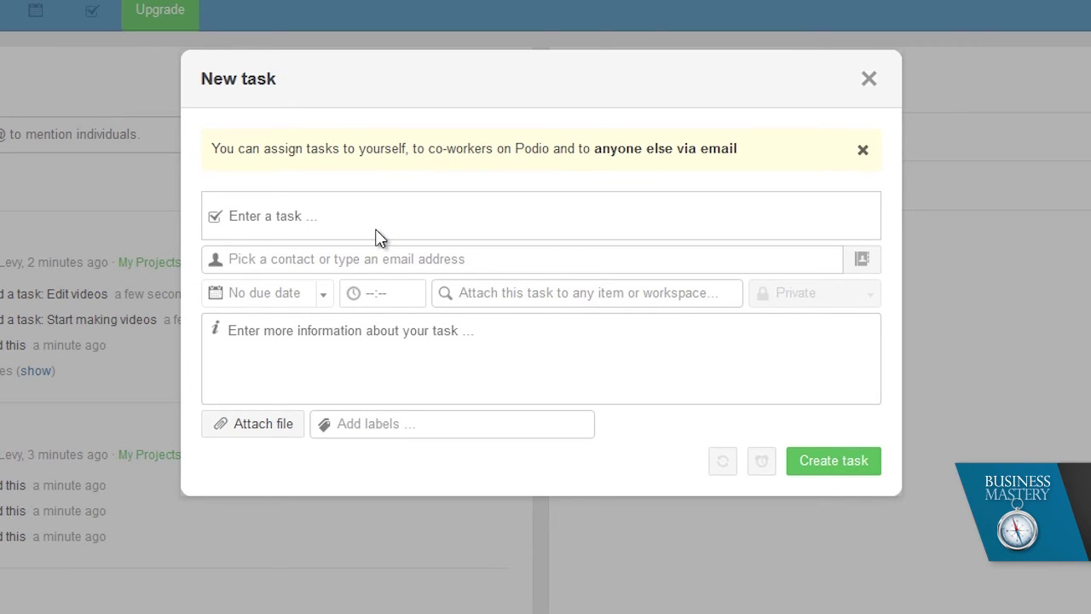
# Step: Add a 'Write a blog' task for yourself, attached to Youtube Channel, with no due date
pyautogui.write('Write a blog')
pyautogui.click(341, 261)
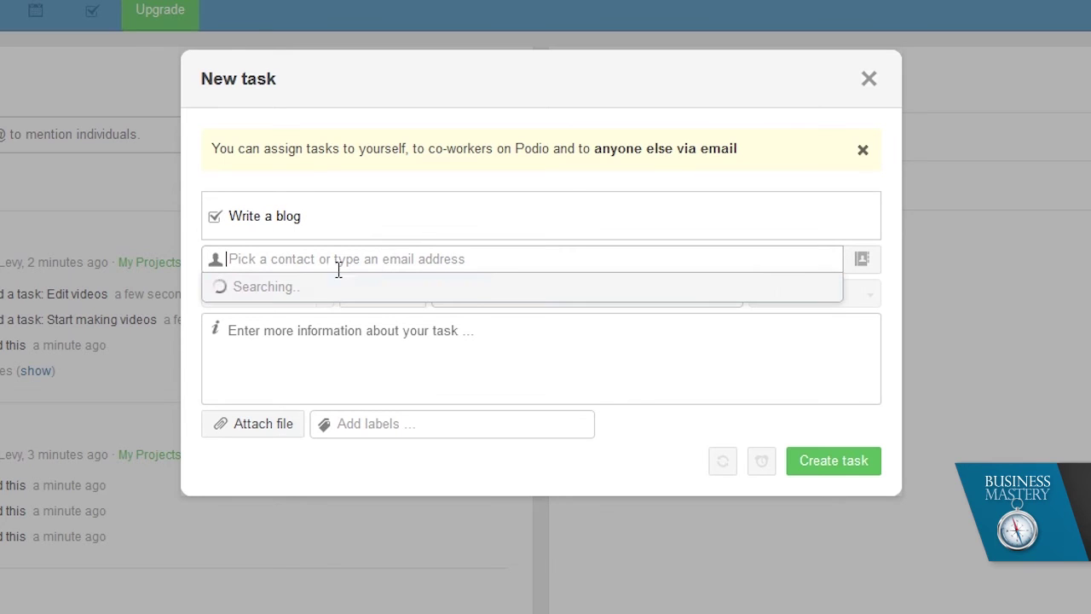
pyautogui.click(270, 318)
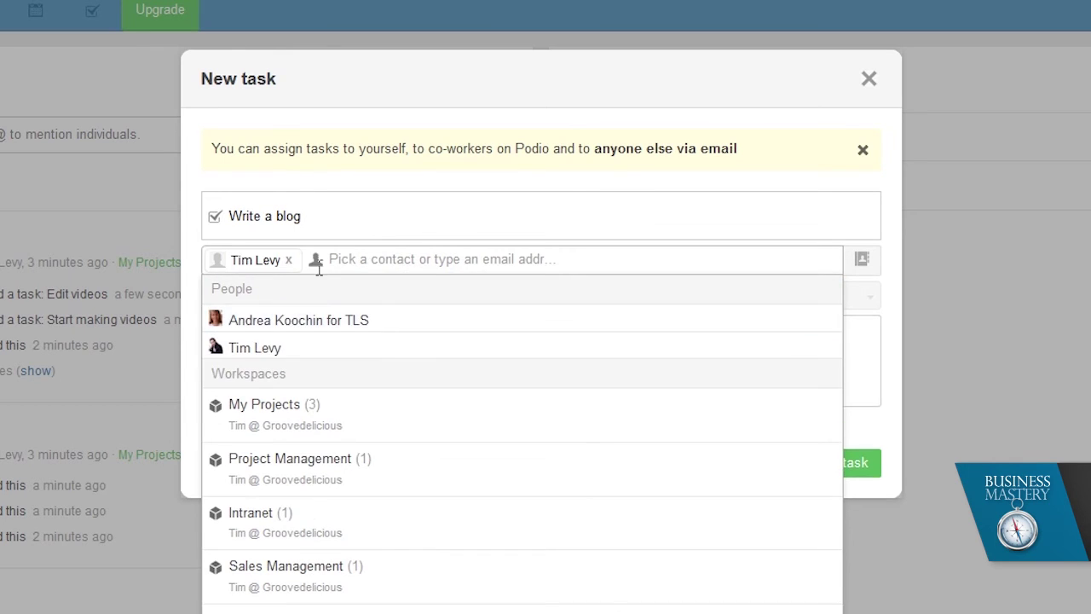
pyautogui.click(893, 240)
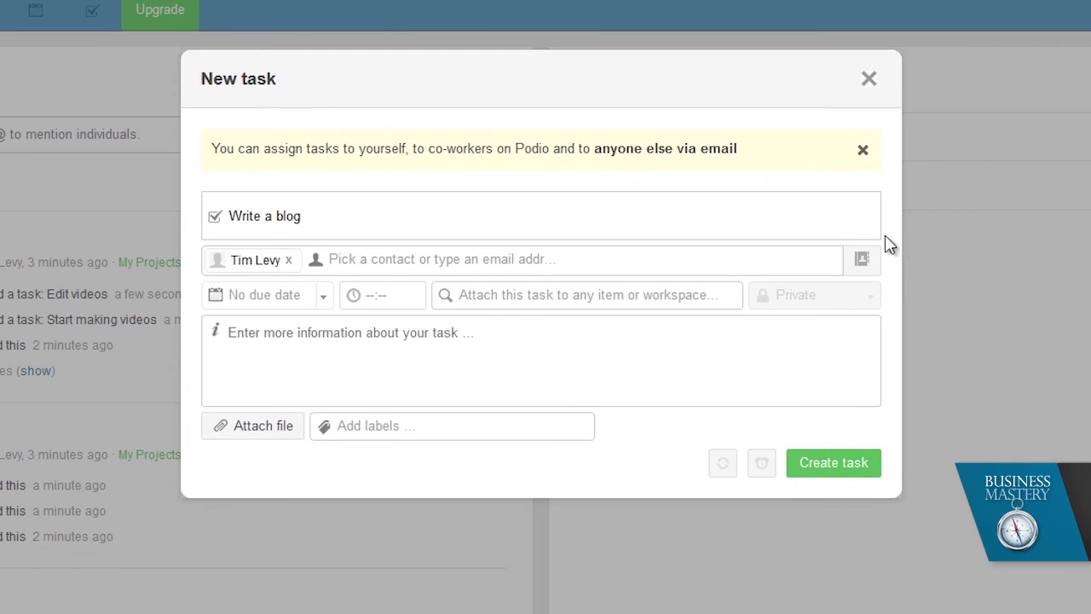
pyautogui.click(488, 295)
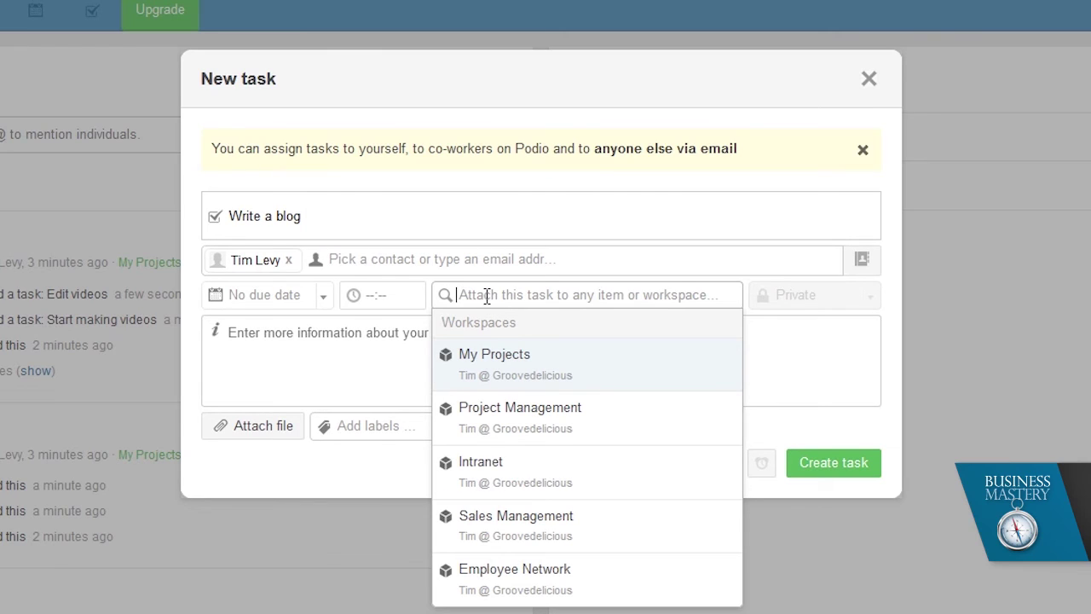
pyautogui.write('you')
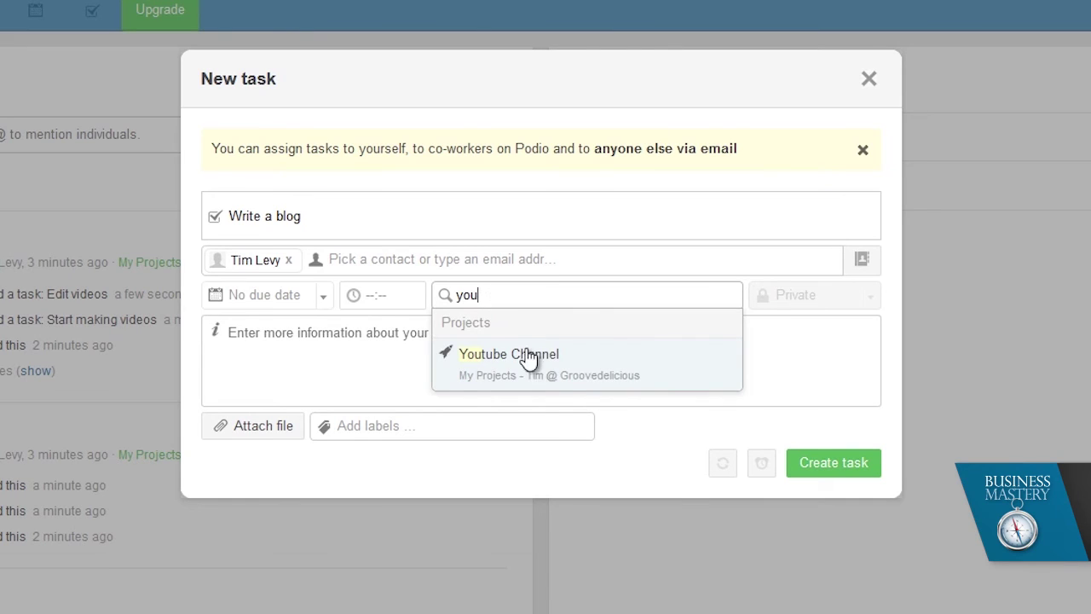
pyautogui.click(560, 360)
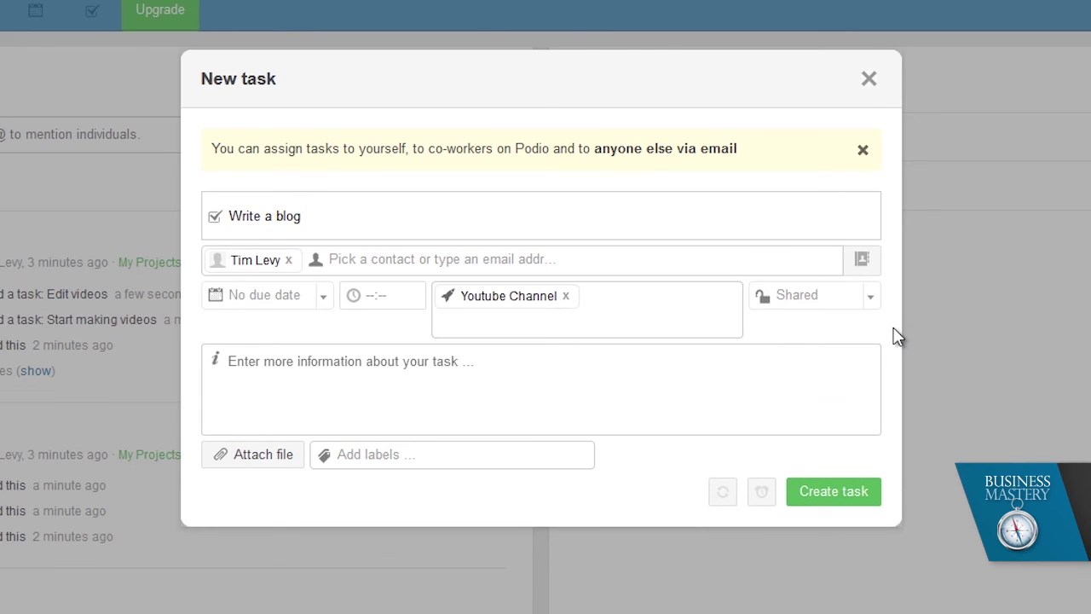
pyautogui.click(844, 499)
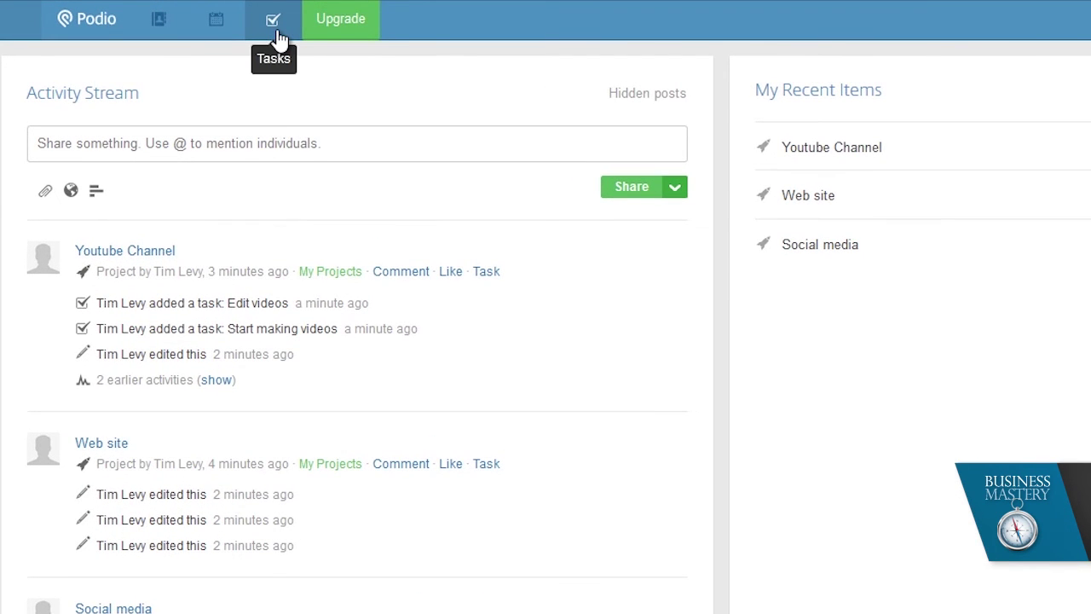
# Step: Open Tasks, dismiss the tour, view My delegated tasks and expand Start making videos
pyautogui.click(277, 32)
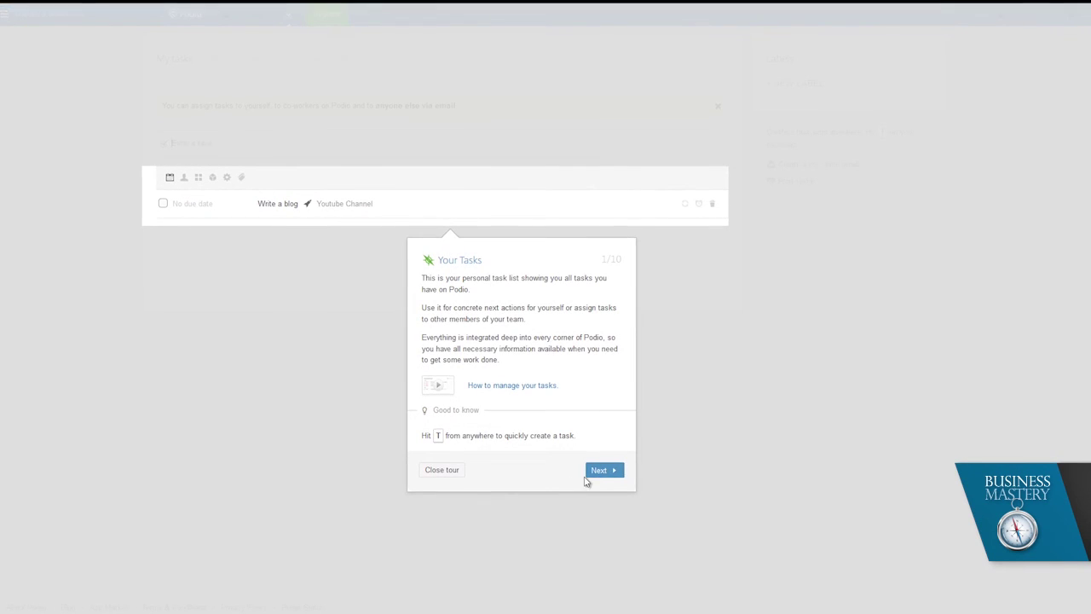
pyautogui.click(447, 473)
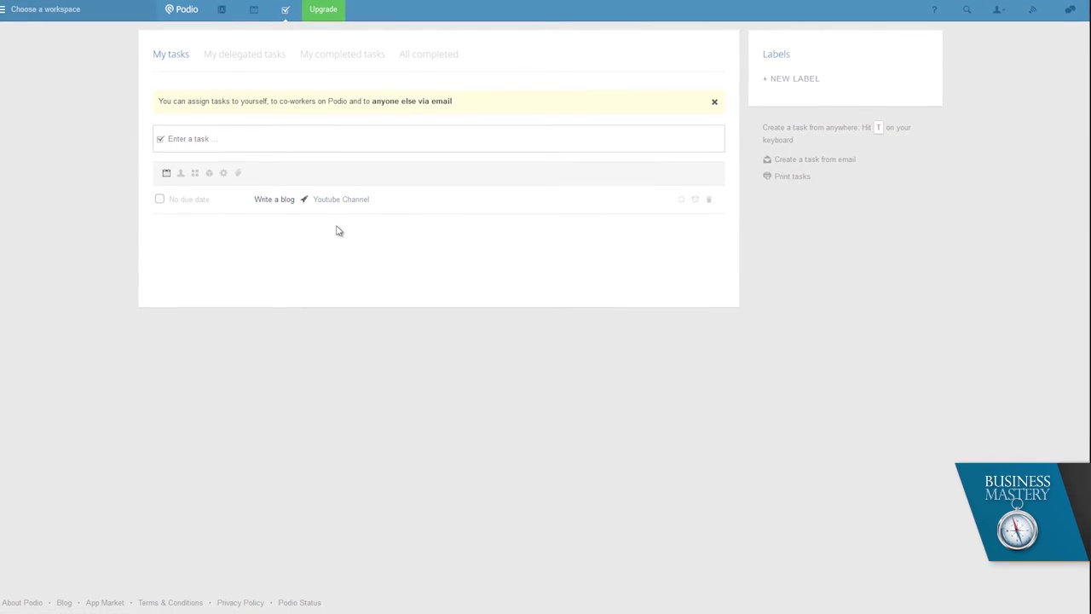
pyautogui.click(254, 55)
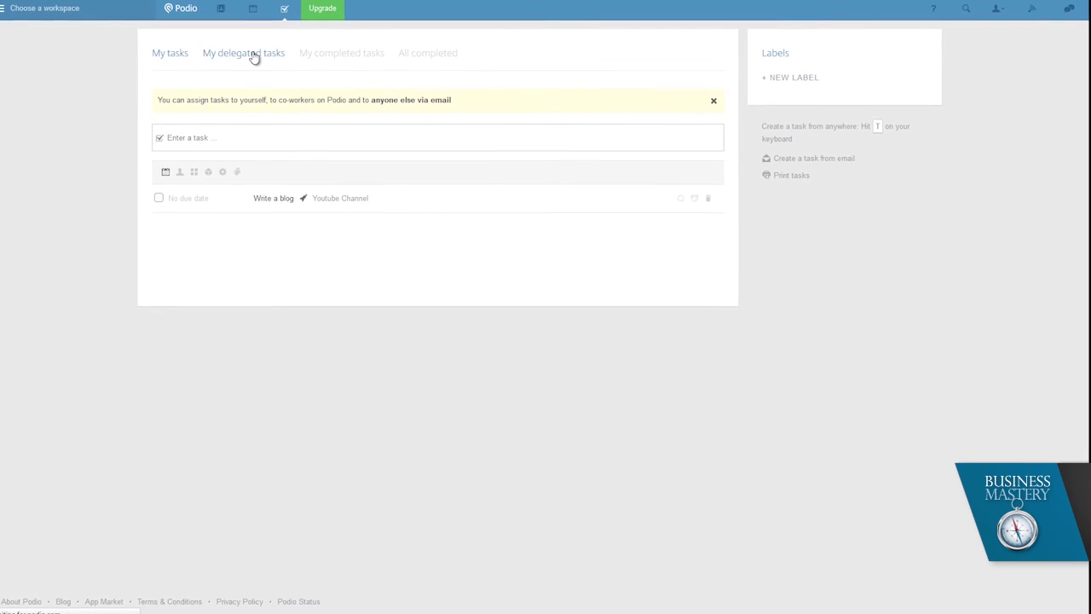
pyautogui.click(253, 56)
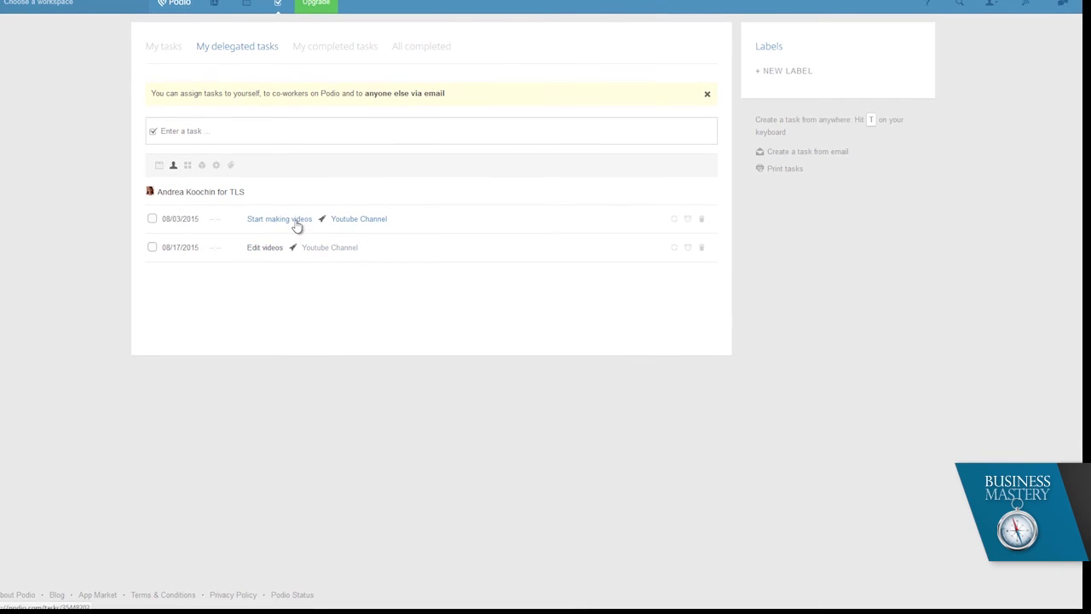
pyautogui.click(407, 223)
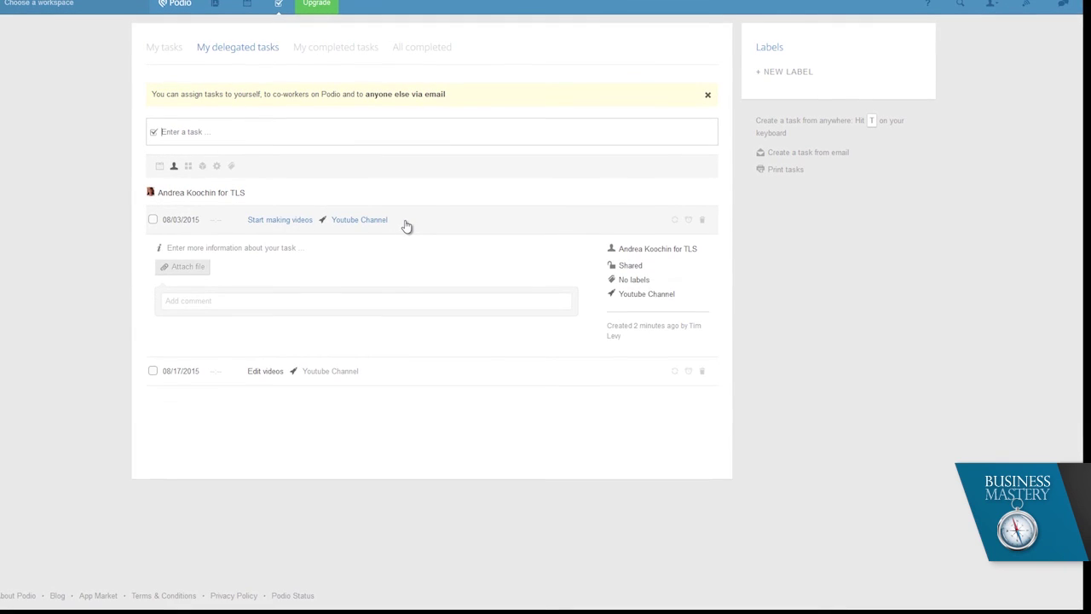
# Step: Comment 'Im doing well! How are you doing! Or this is just a test!' on the task
pyautogui.click(218, 303)
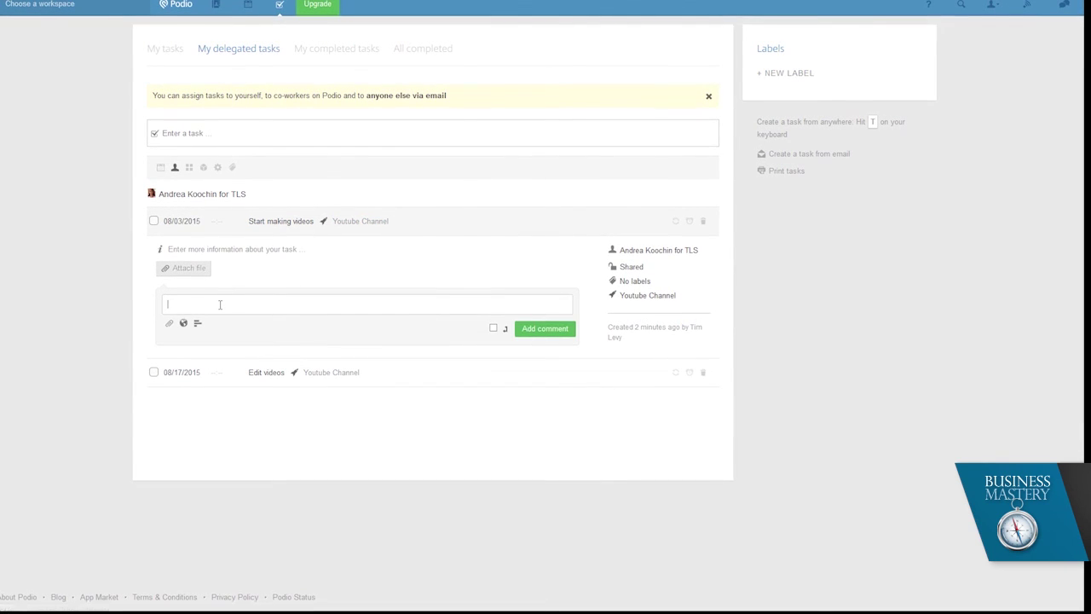
pyautogui.write('Im doing well')
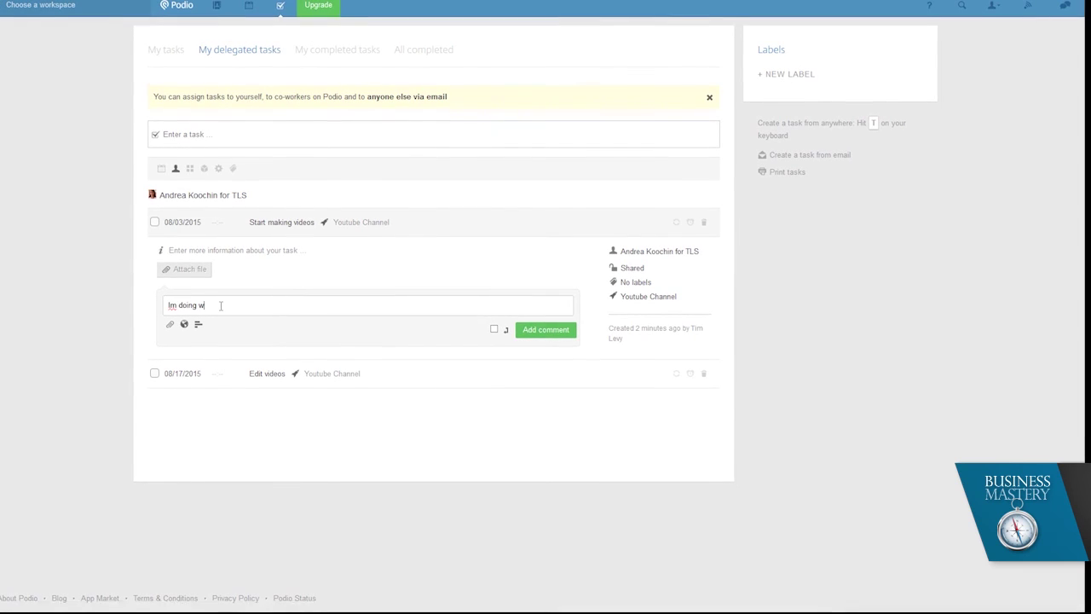
pyautogui.write('! How are')
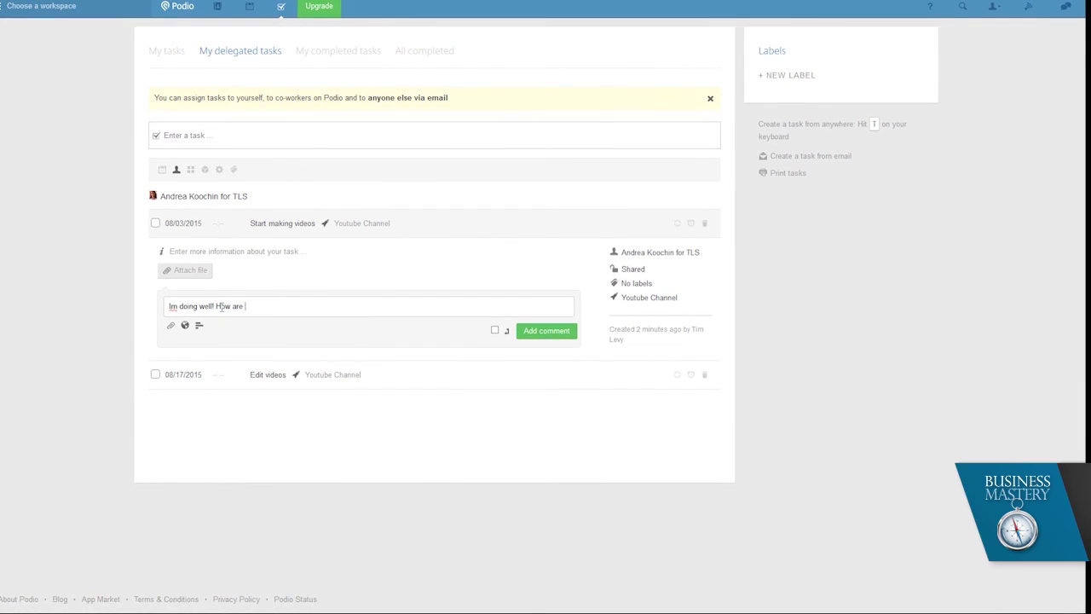
pyautogui.write(' you doing! Or this id')
pyautogui.press('BackSpace')
pyautogui.write('s jus')
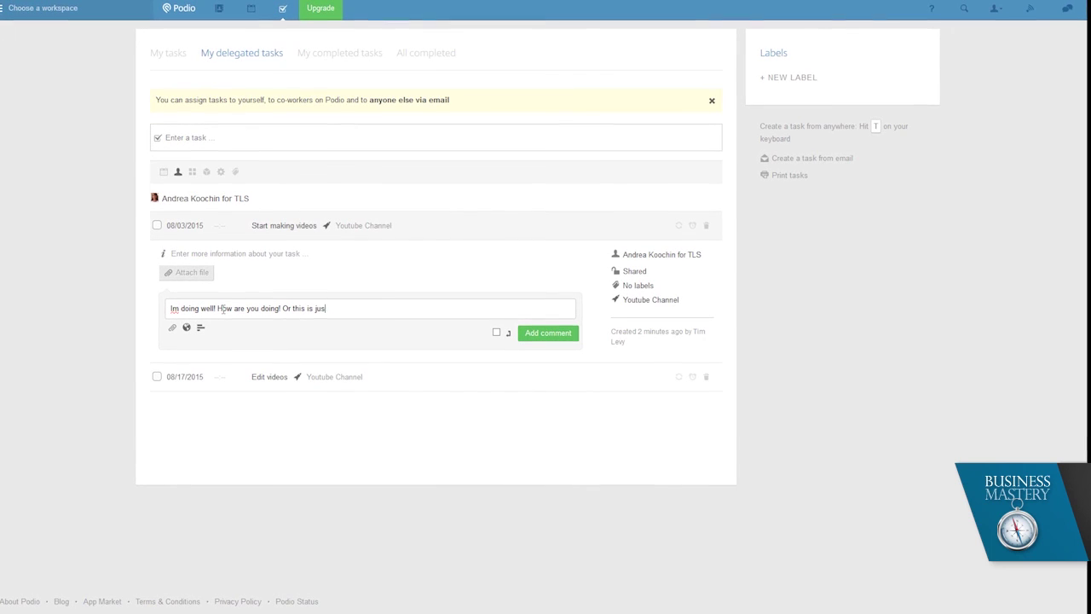
pyautogui.write('t a test!')
pyautogui.press('Return')
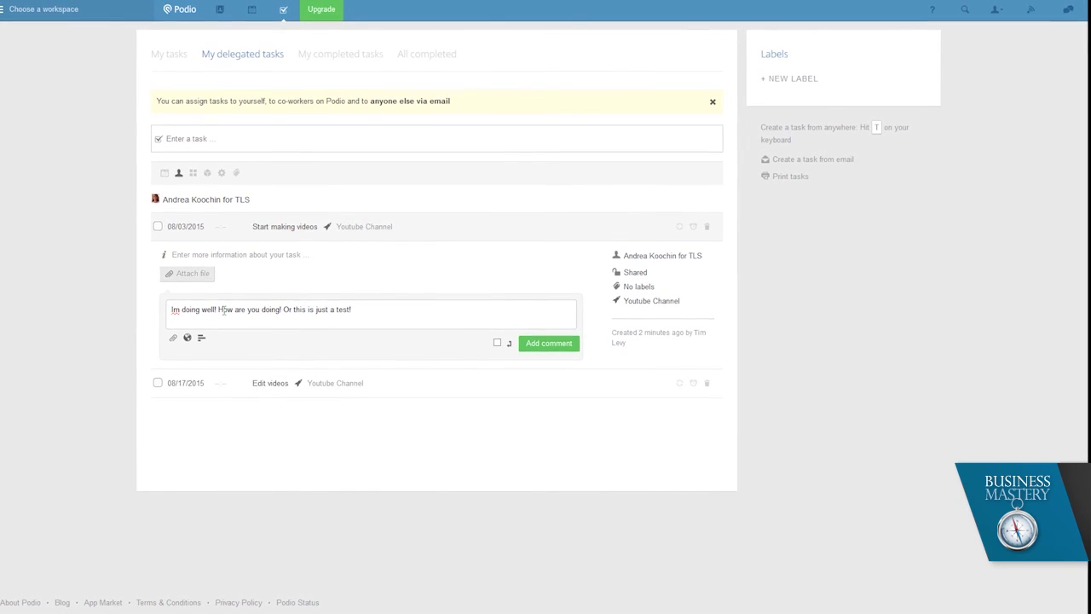
pyautogui.click(558, 343)
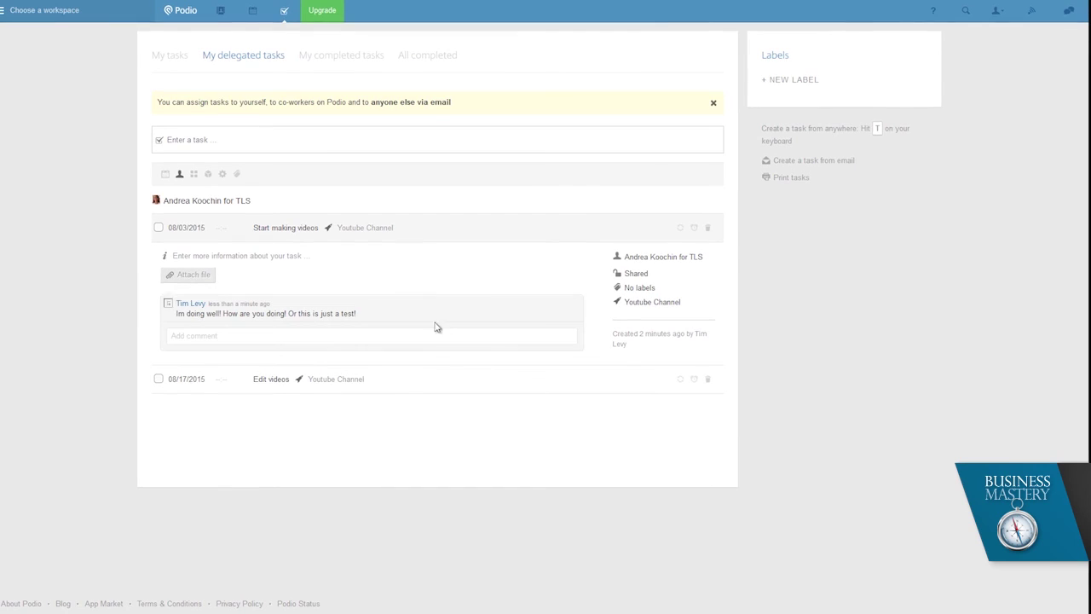
pyautogui.moveTo(375, 312)
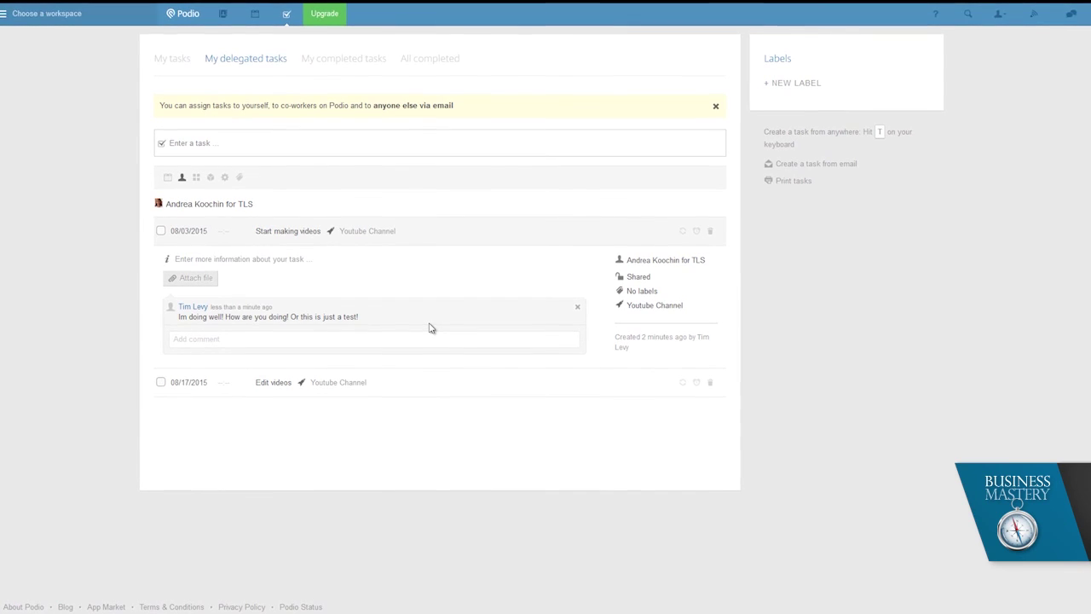
pyautogui.click(344, 342)
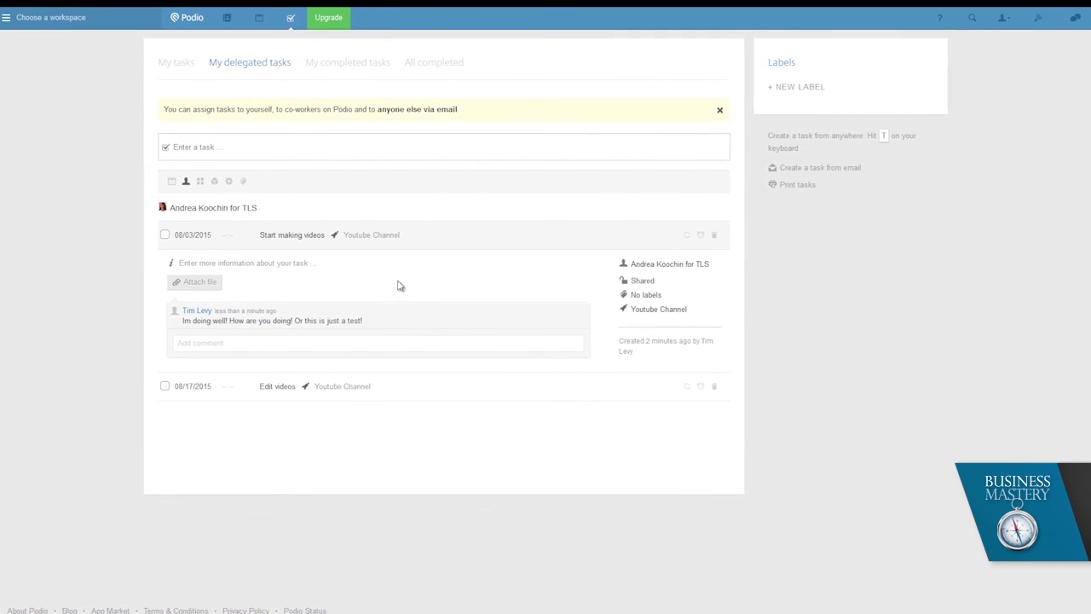
# Step: Tick Write a blog as complete and confirm it appears under Today's completed tasks
pyautogui.click(358, 65)
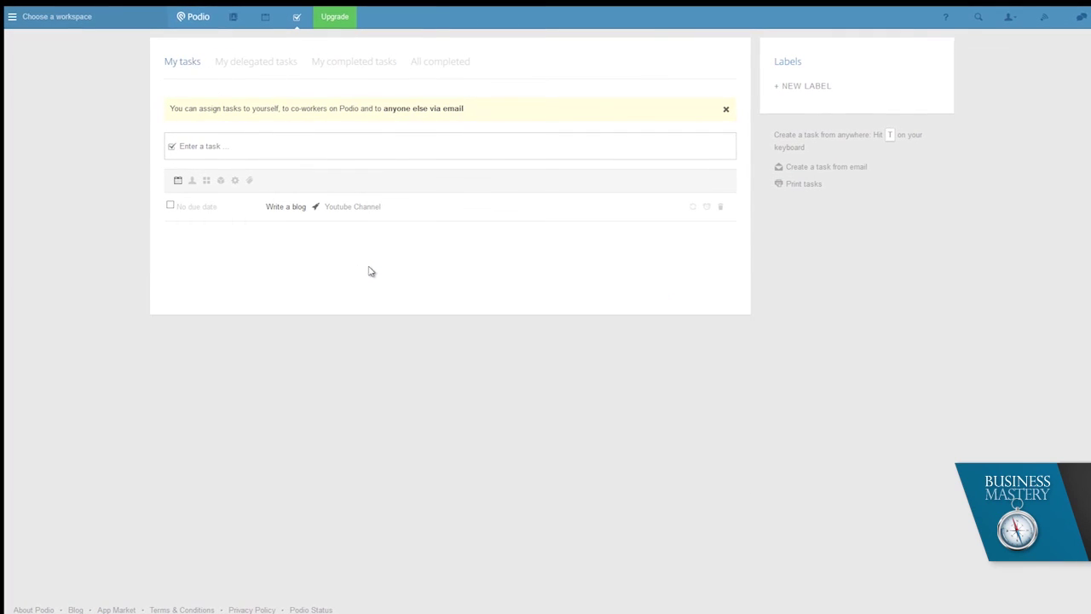
pyautogui.click(174, 206)
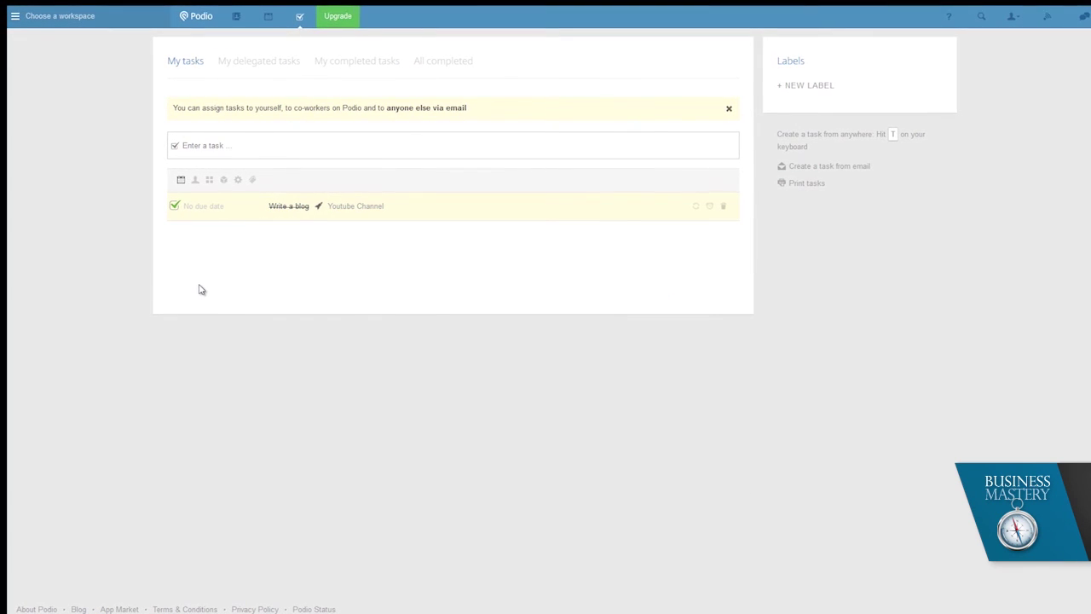
pyautogui.click(362, 60)
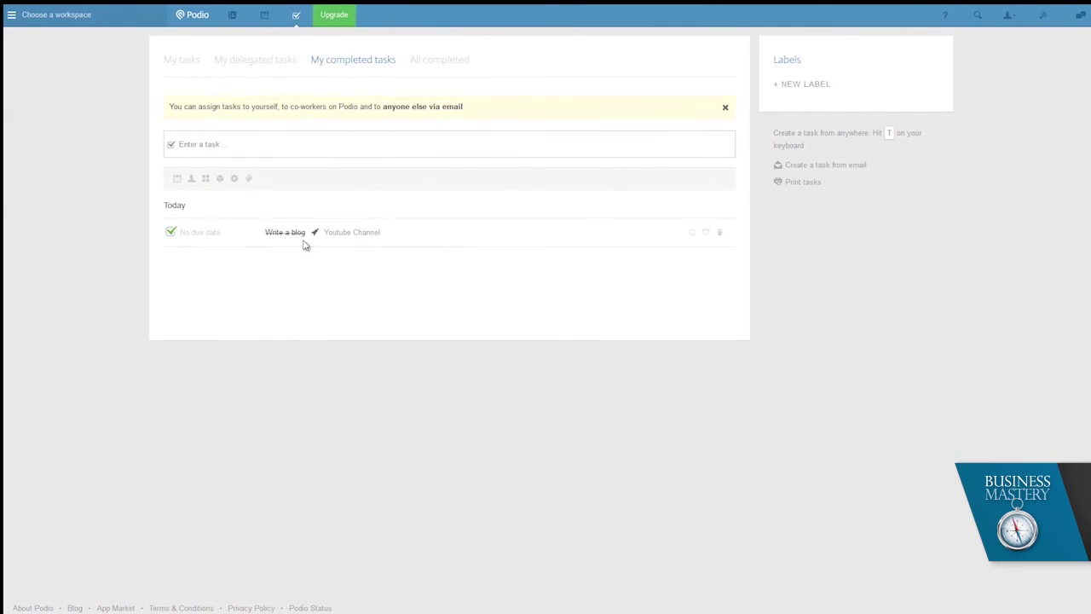